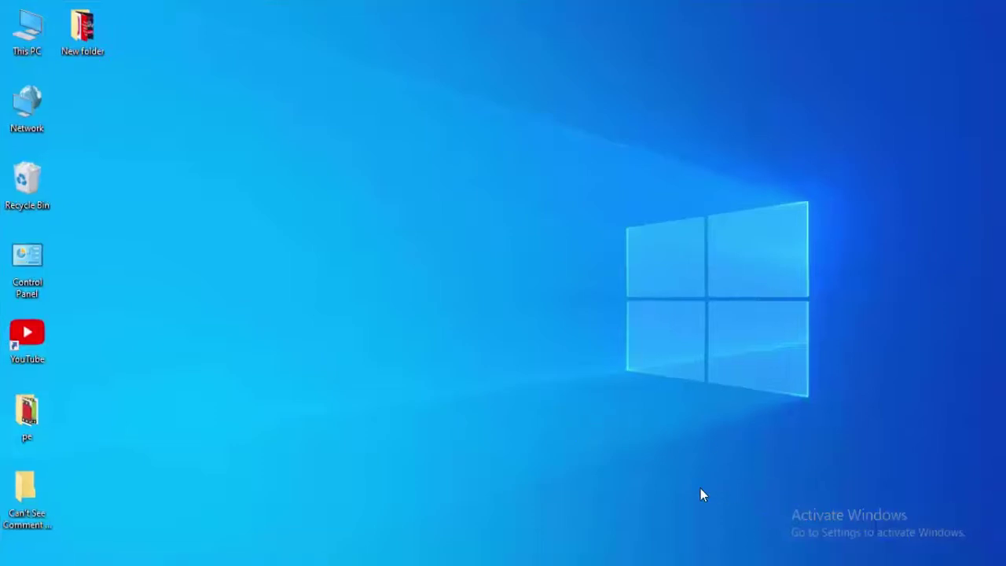
Restart the Windows Explorer process from Task Manager's process list.
{"action": "right_click", "coordinate": [781, 564]}
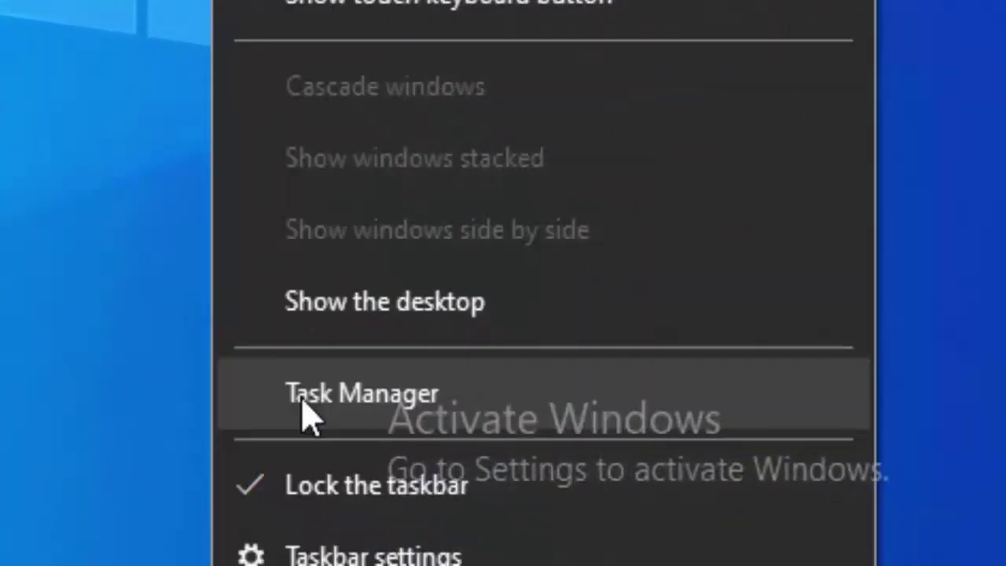
{"action": "left_click", "coordinate": [307, 417]}
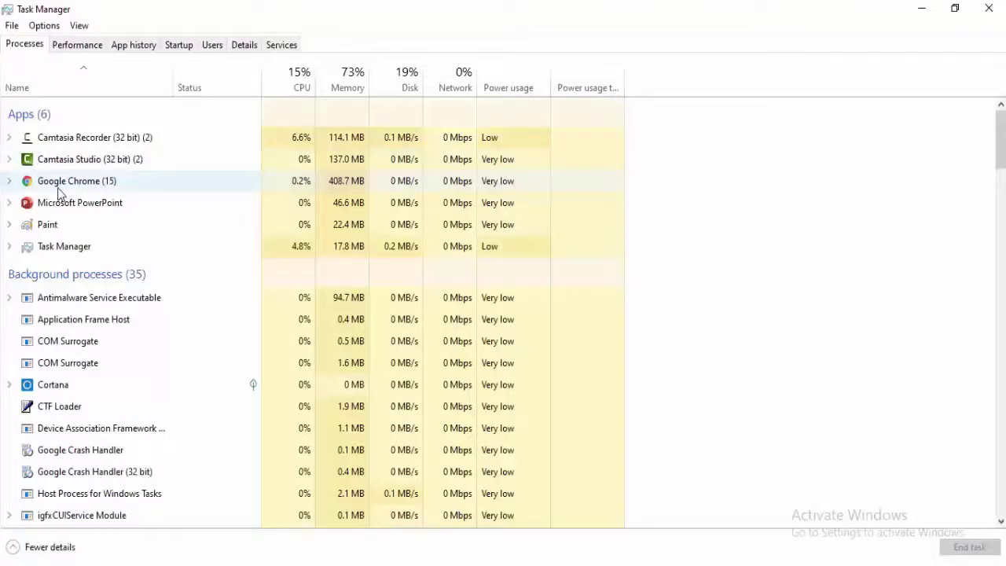
{"action": "left_click", "coordinate": [58, 188]}
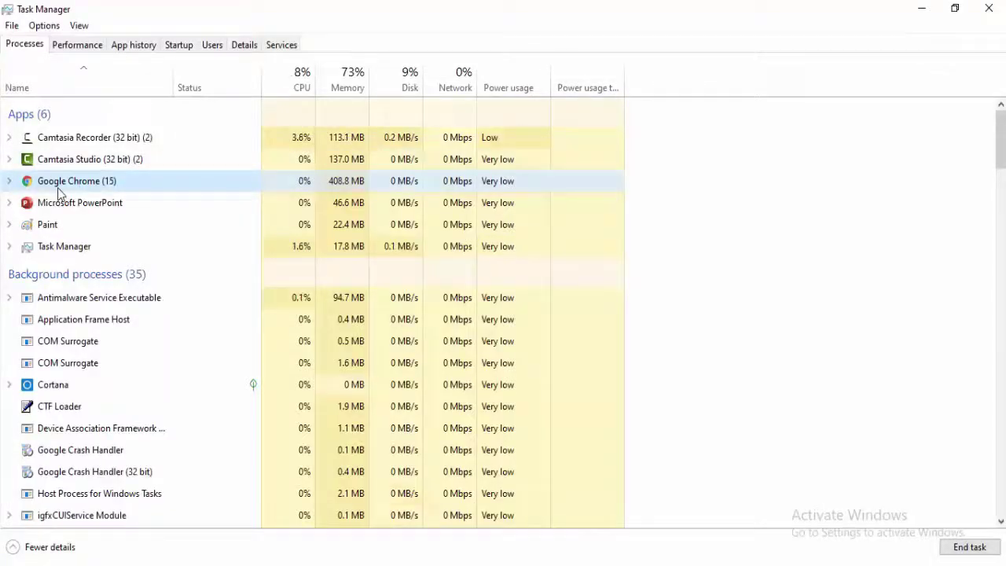
{"action": "key", "text": "Page_Down"}
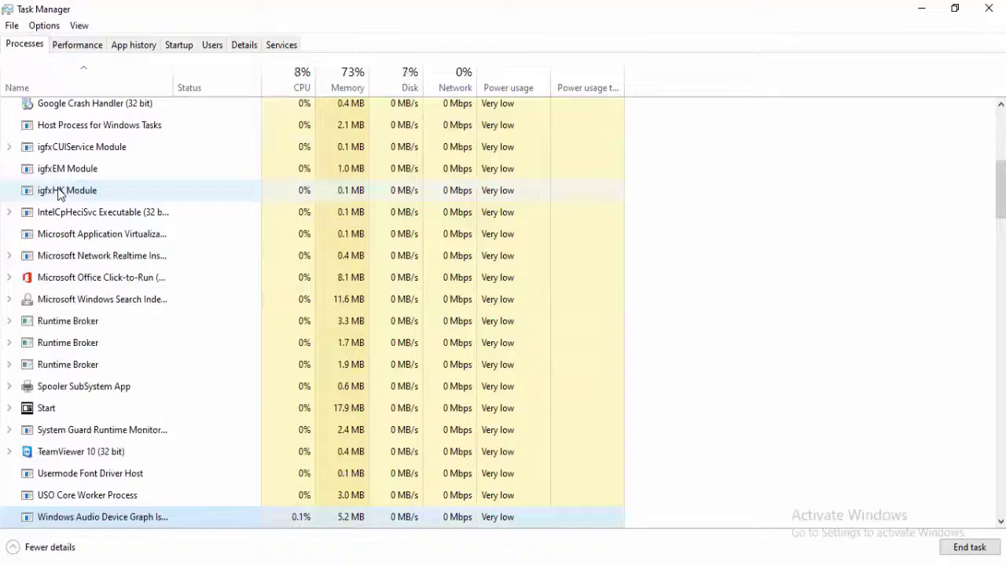
{"action": "scroll", "coordinate": [40, 516], "scroll_direction": "down", "scroll_amount": 10}
{"action": "left_click", "coordinate": [40, 516]}
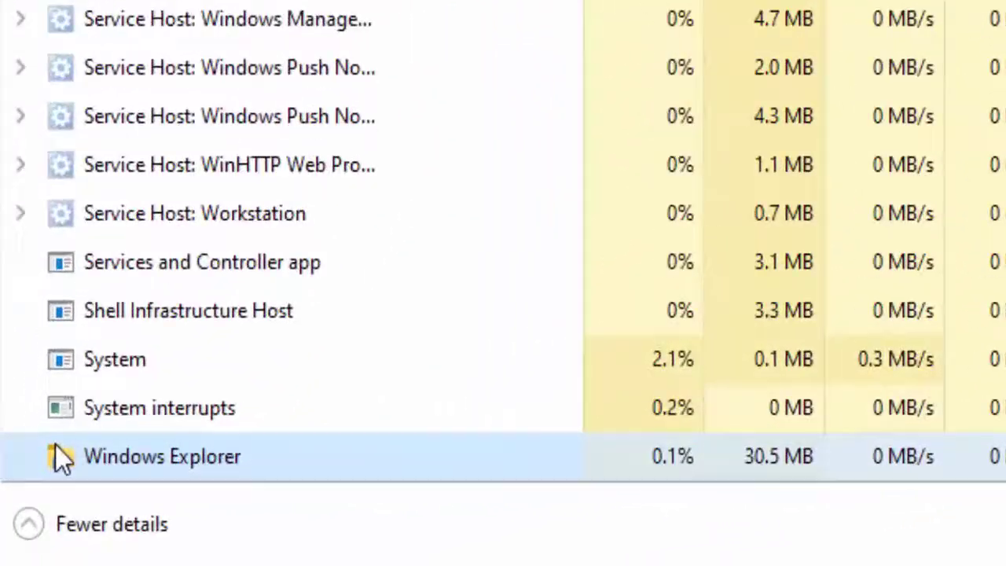
{"action": "right_click", "coordinate": [134, 465]}
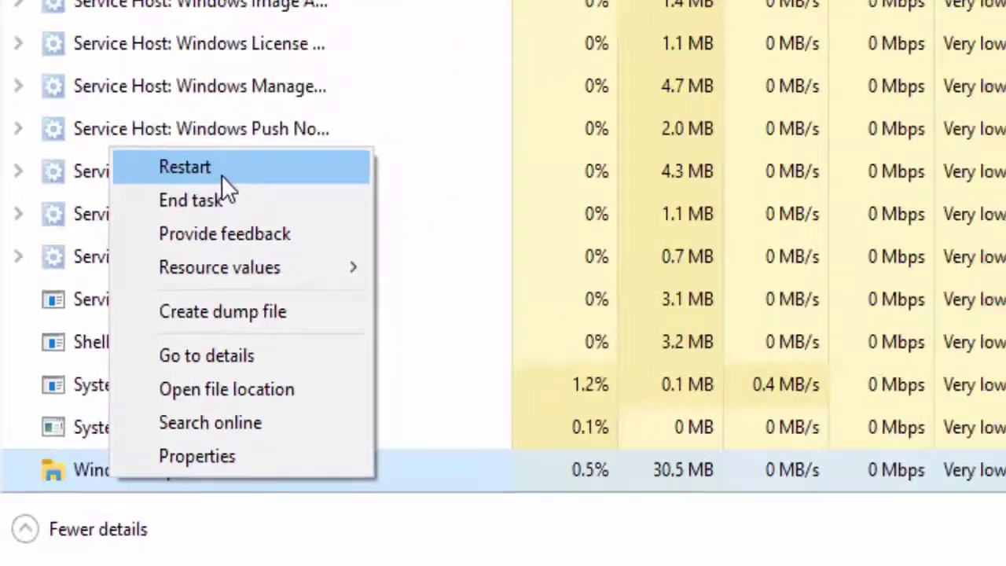
{"action": "left_click", "coordinate": [269, 93]}
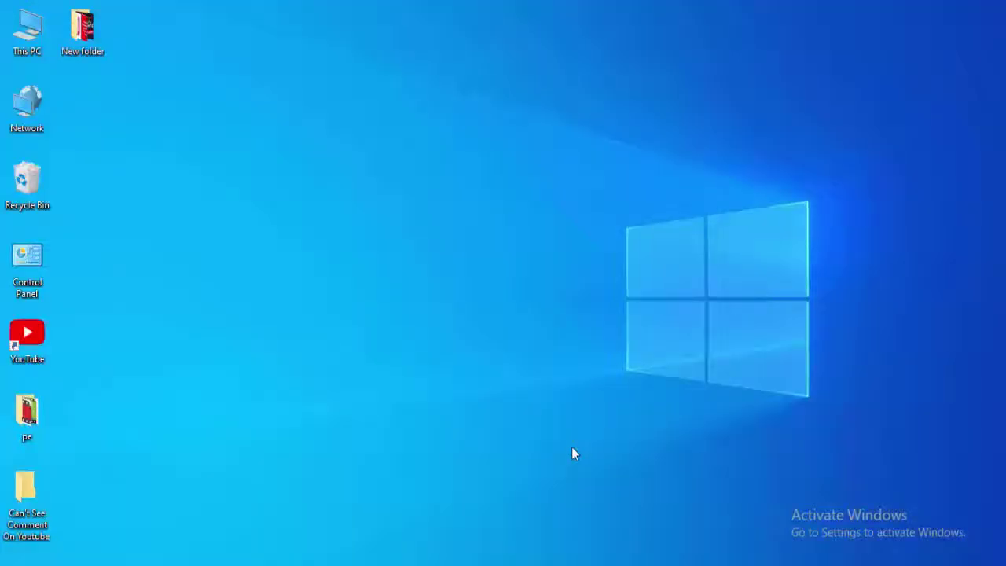
Launch Command Prompt with administrator rights from the Start menu search.
{"action": "key", "text": "super"}
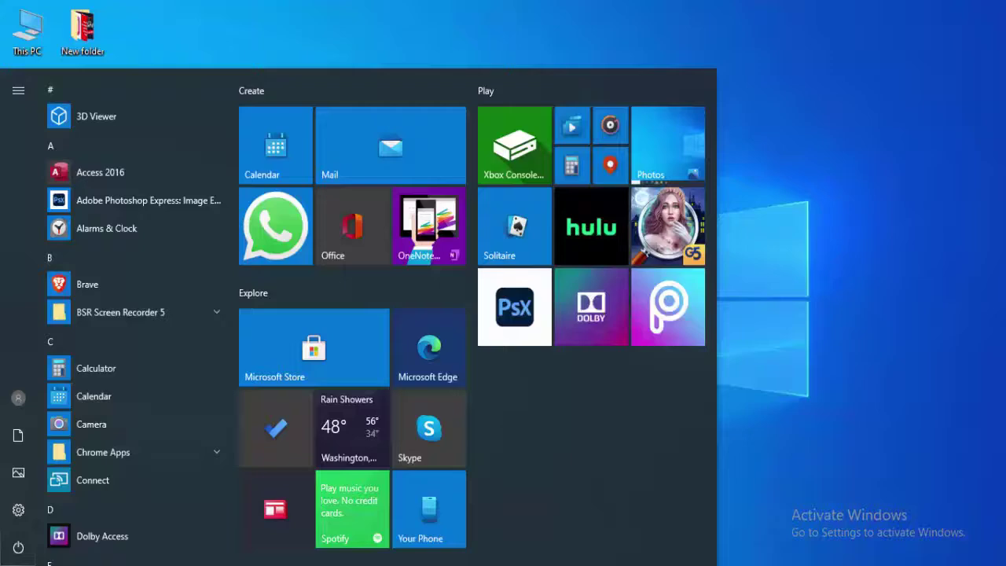
{"action": "key", "text": "Escape"}
{"action": "key", "text": "super"}
{"action": "type", "text": "comma"}
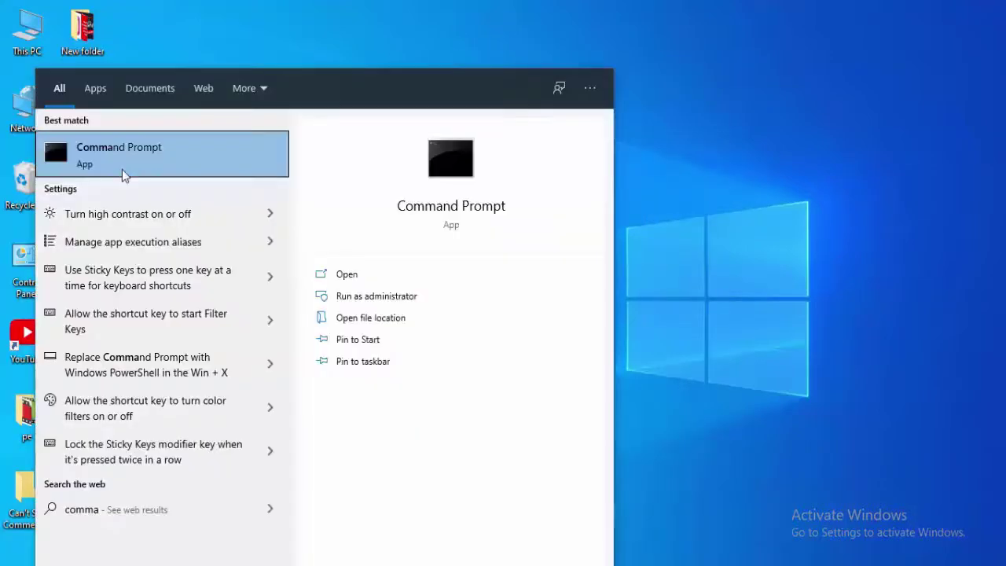
{"action": "right_click", "coordinate": [121, 170]}
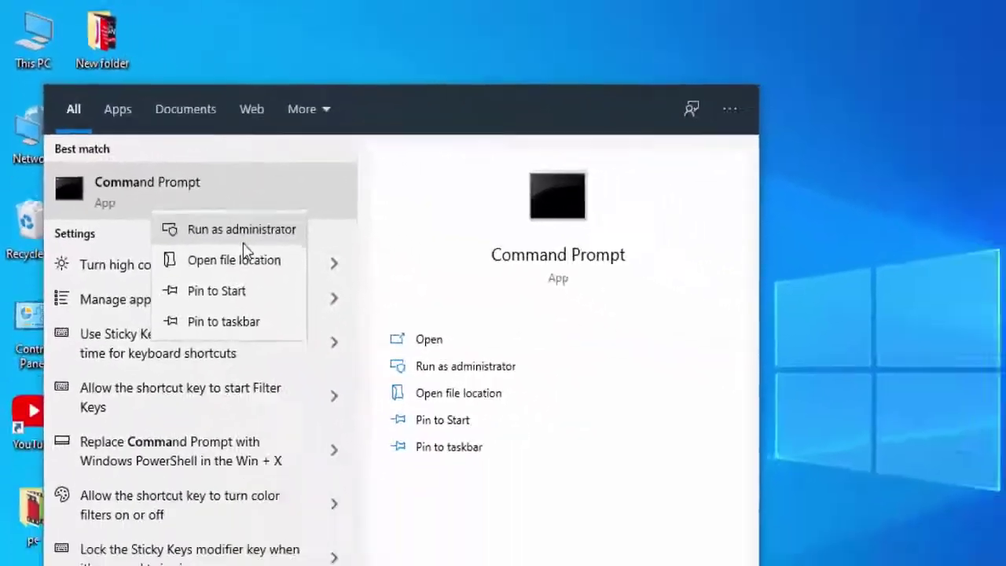
{"action": "left_click", "coordinate": [352, 349]}
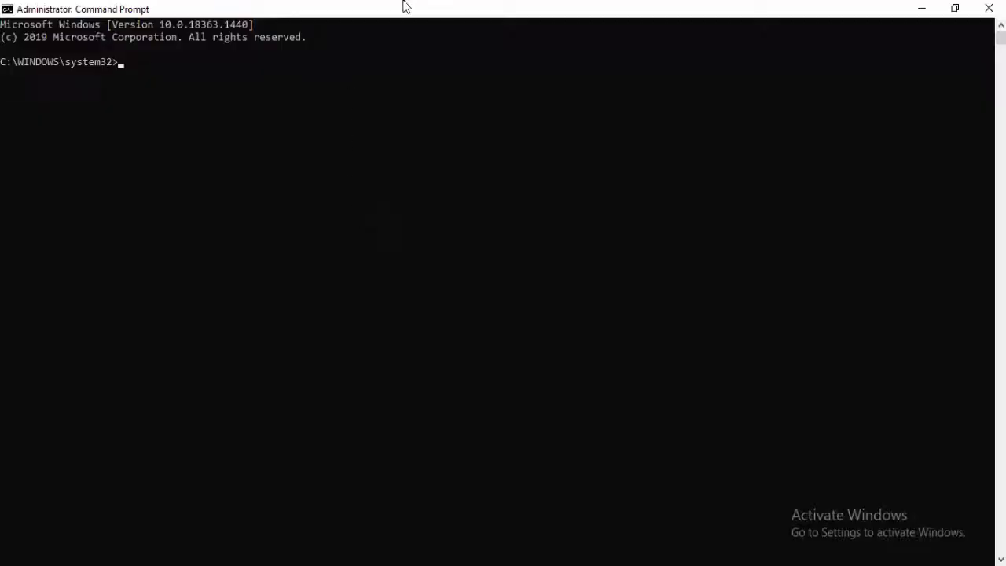
Run ipconfig /release, ipconfig /flushdns and ipconfig /renew in turn.
{"action": "type", "text": "ipconfig "}
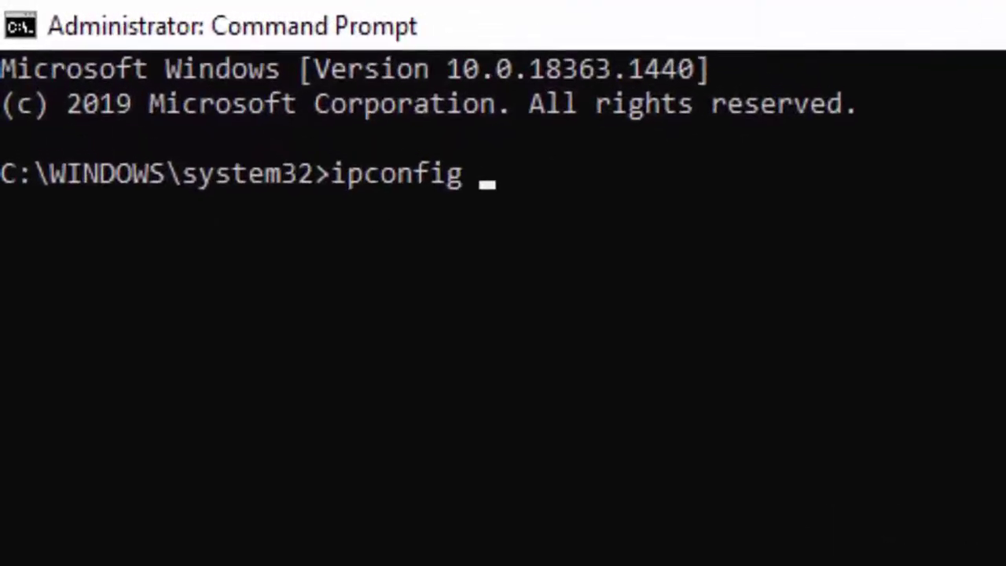
{"action": "type", "text": "/release"}
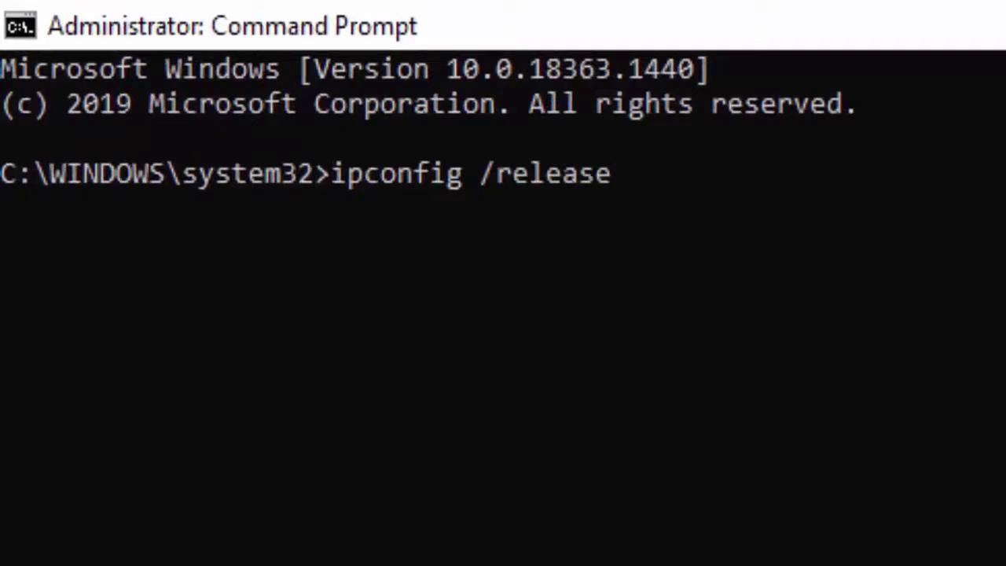
{"action": "key", "text": "Return"}
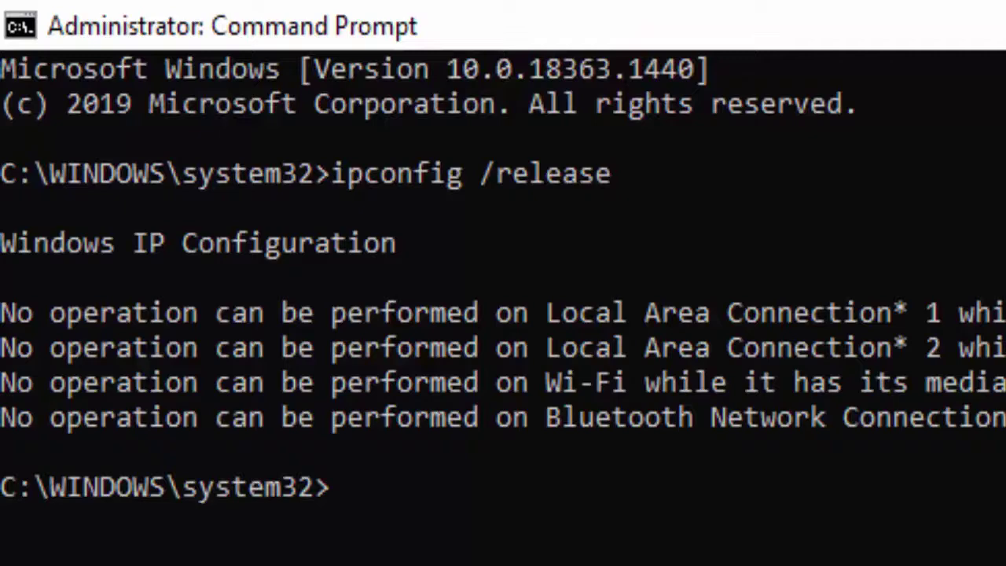
{"action": "type", "text": "ipconfig /"}
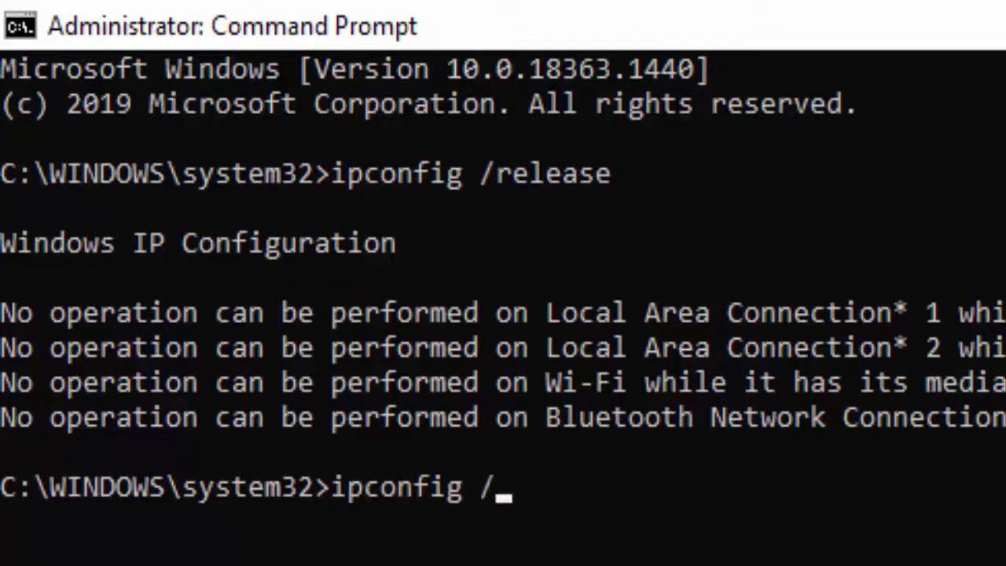
{"action": "type", "text": "flushnd"}
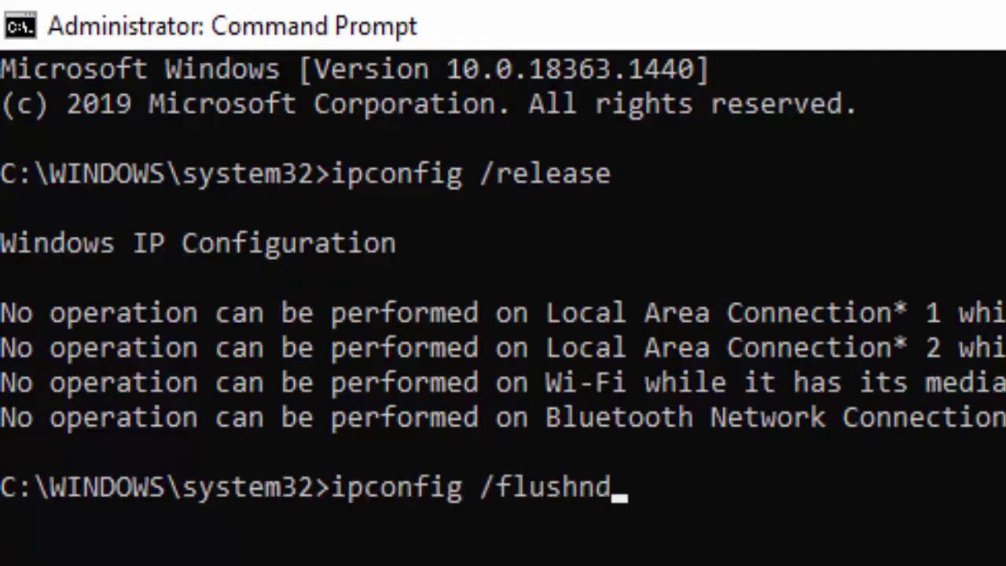
{"action": "key", "text": "BackSpace"}
{"action": "key", "text": "BackSpace"}
{"action": "type", "text": "dns"}
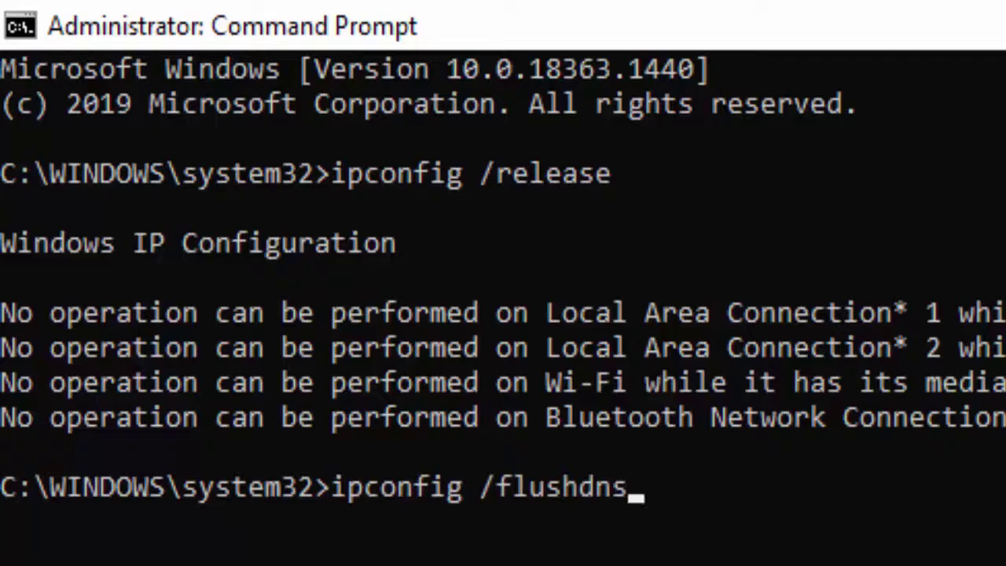
{"action": "key", "text": "Return"}
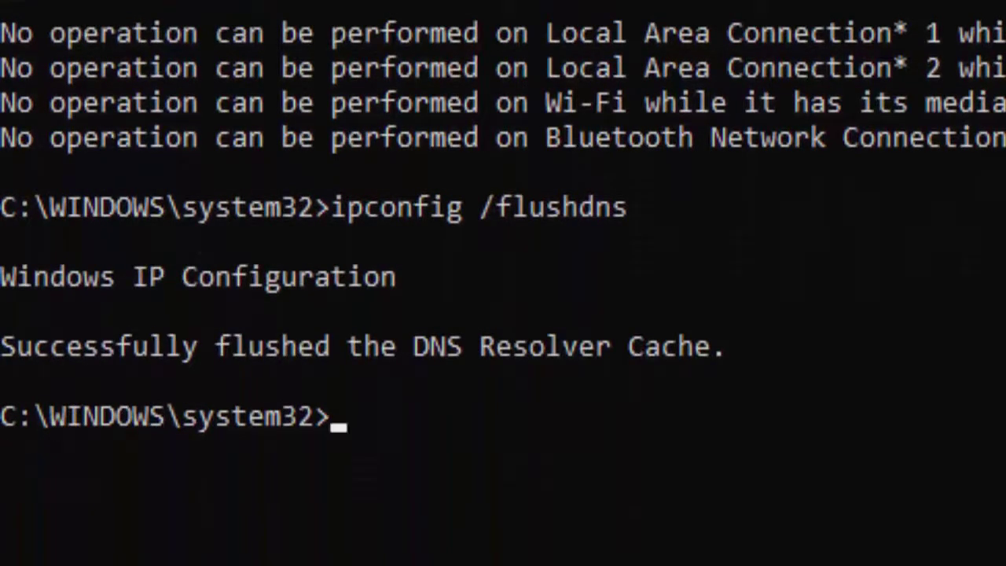
{"action": "type", "text": "ipconfig /"}
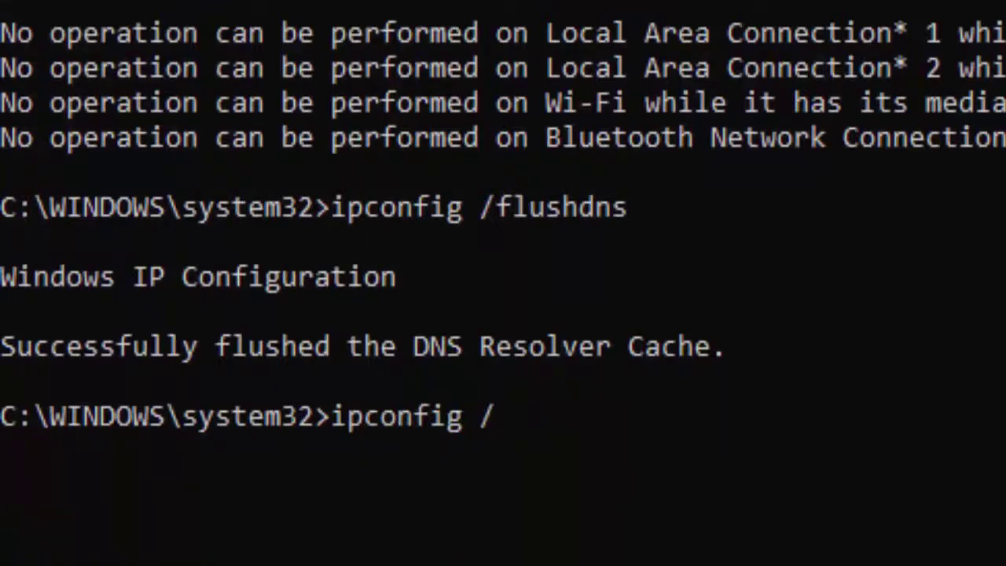
{"action": "type", "text": "renew"}
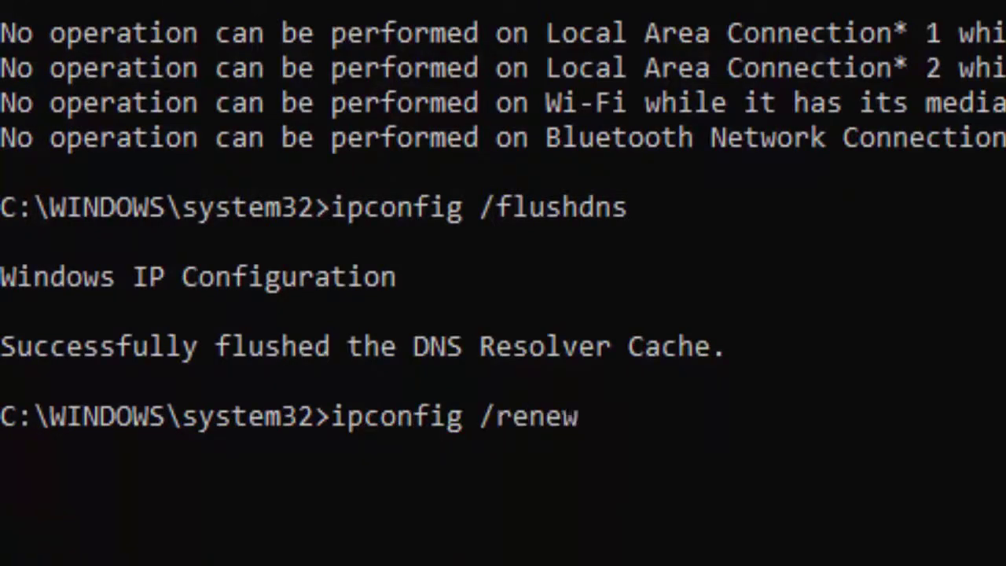
{"action": "key", "text": "Return"}
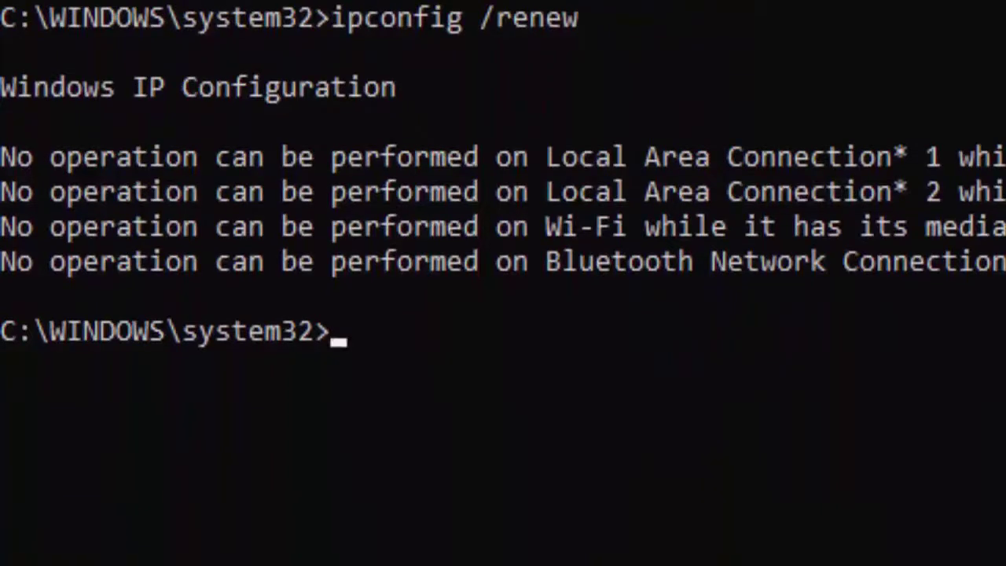
Reset the IP stack and Winsock catalog with netsh int ip reset and netsh winsock reset.
{"action": "type", "text": "netsh "}
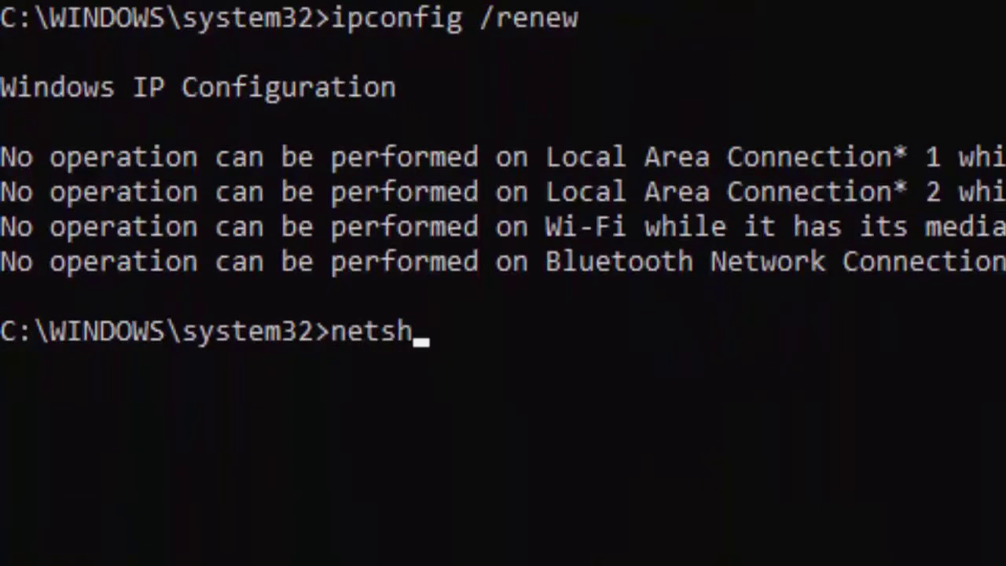
{"action": "type", "text": "int"}
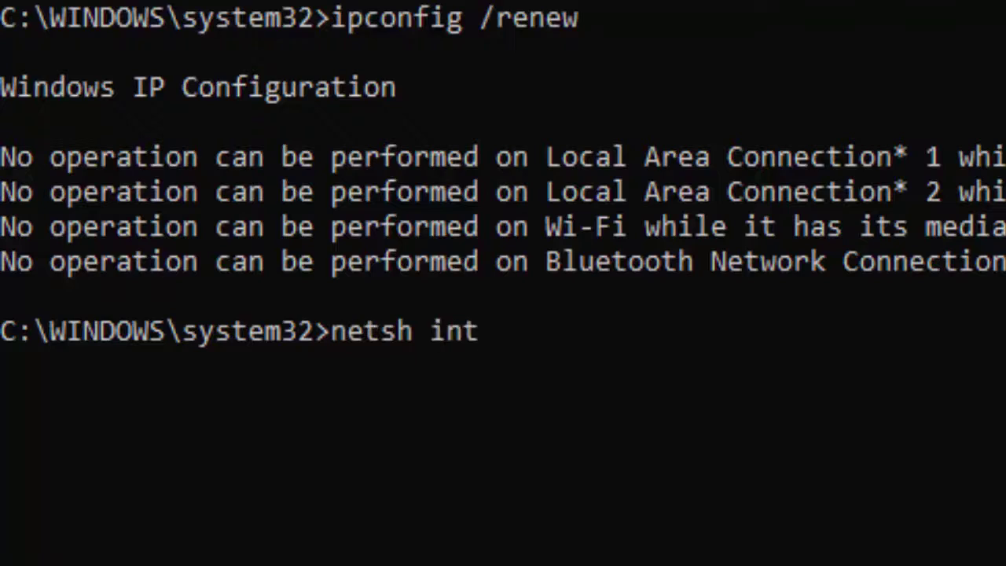
{"action": "type", "text": " ip "}
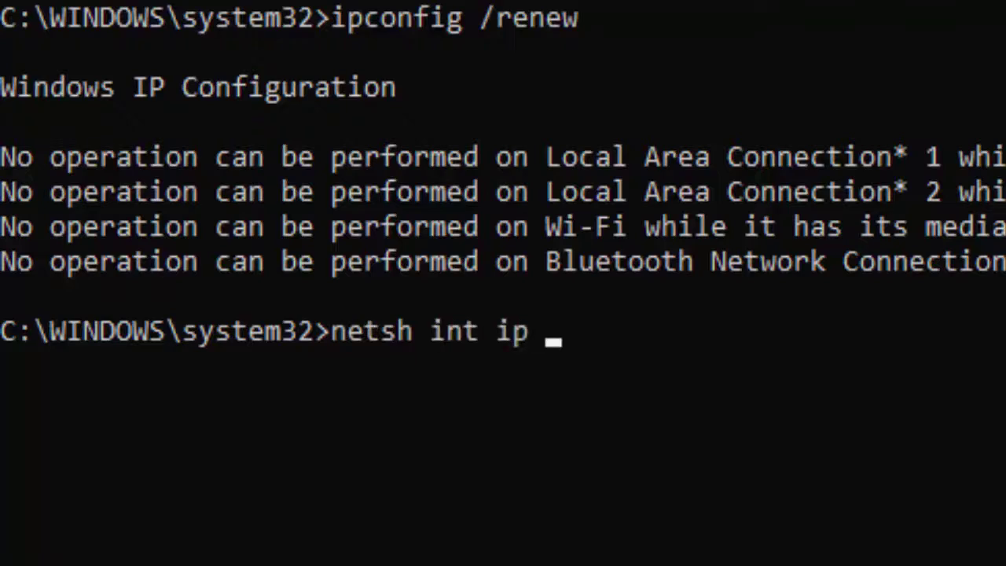
{"action": "type", "text": "reset"}
{"action": "key", "text": "Return"}
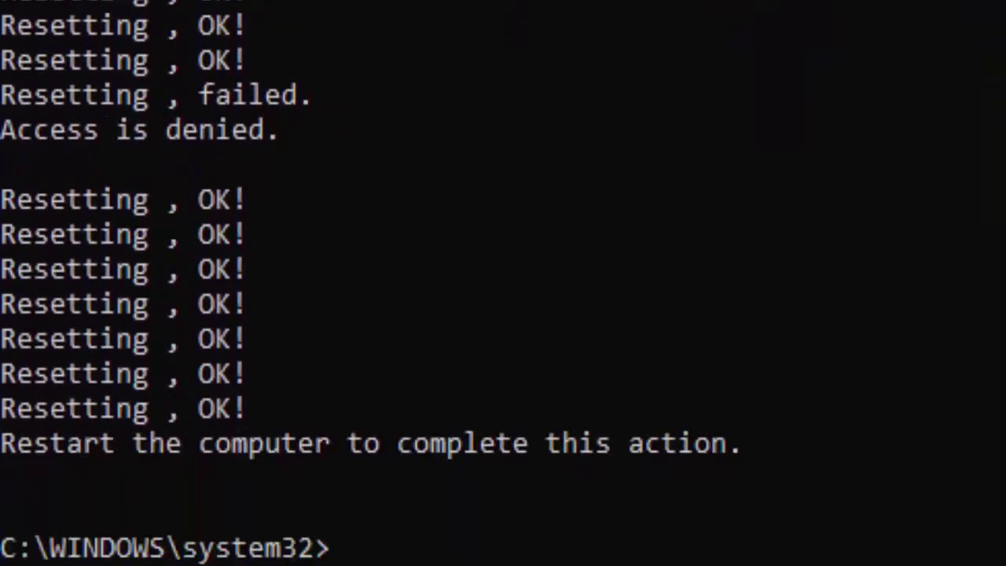
{"action": "type", "text": "netsh"}
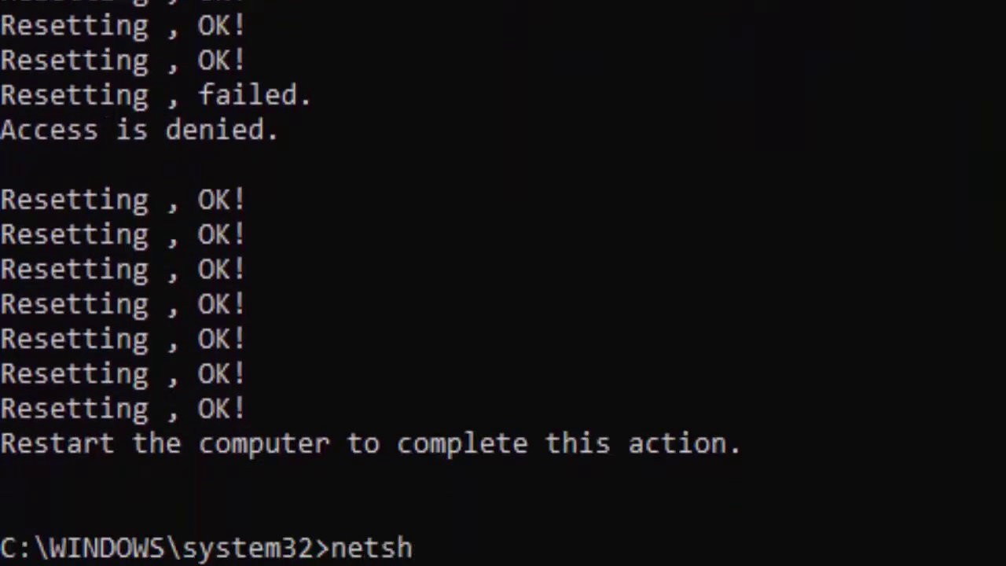
{"action": "type", "text": " winsock "}
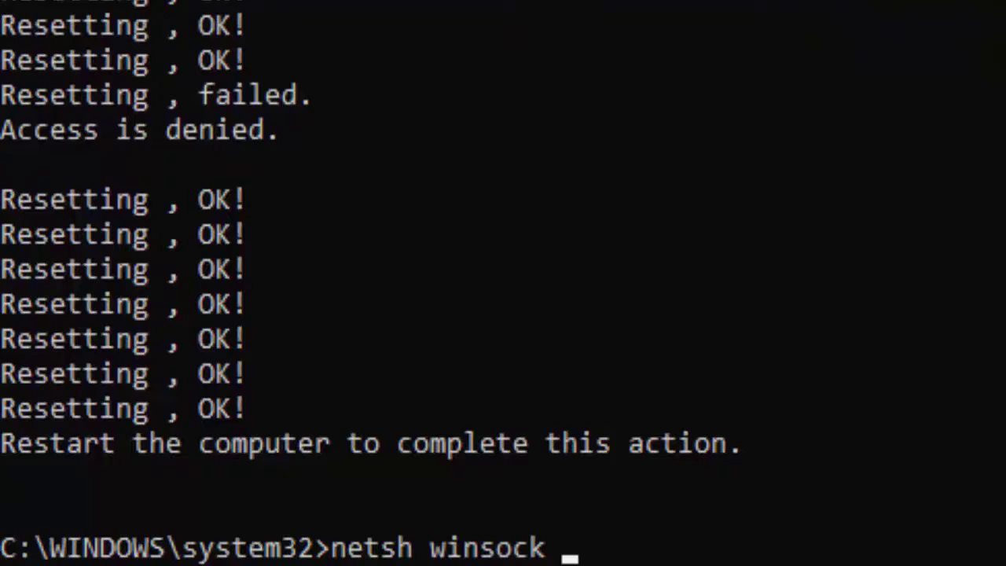
{"action": "type", "text": "reset"}
{"action": "key", "text": "Return"}
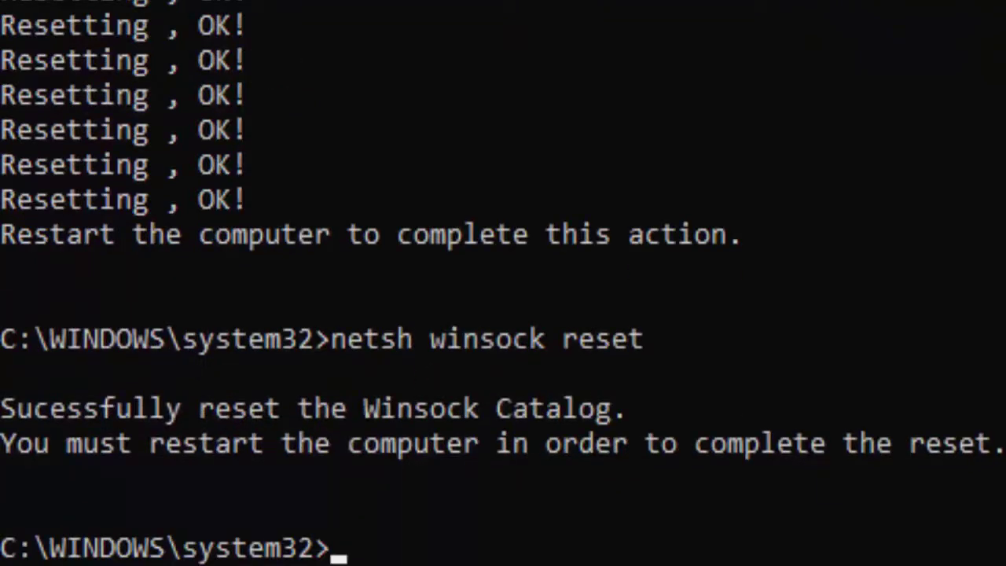
Enter the sfc /scannow command at the prompt.
{"action": "type", "text": "sfc s"}
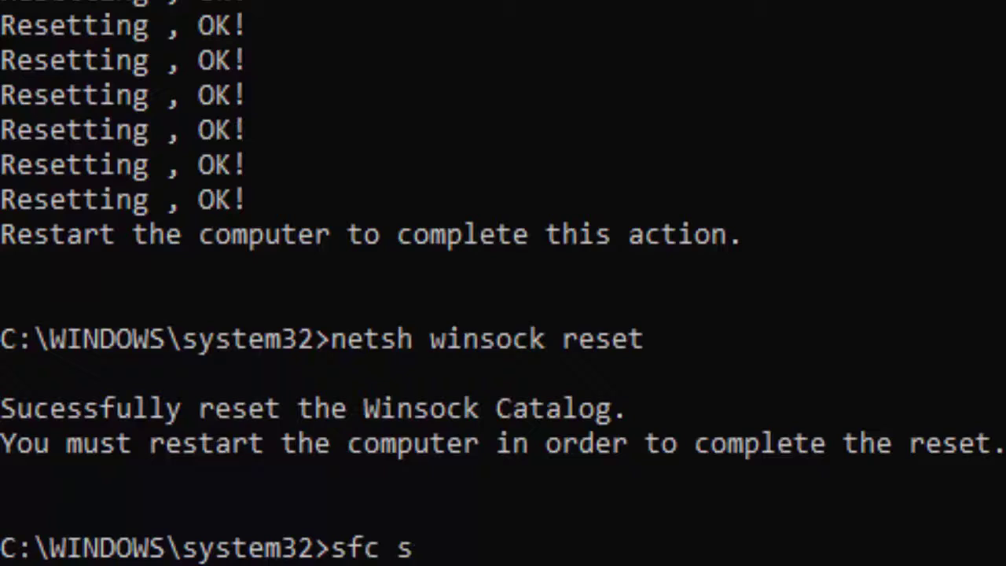
{"action": "key", "text": "BackSpace"}
{"action": "type", "text": "/scannow"}
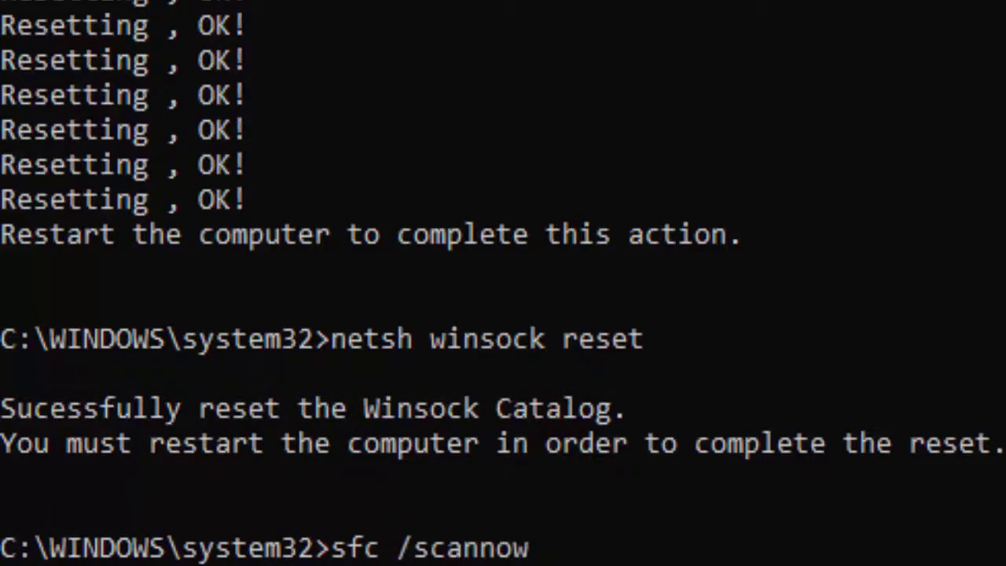
Start the sfc /scannow system file check.
{"action": "key", "text": "Return"}
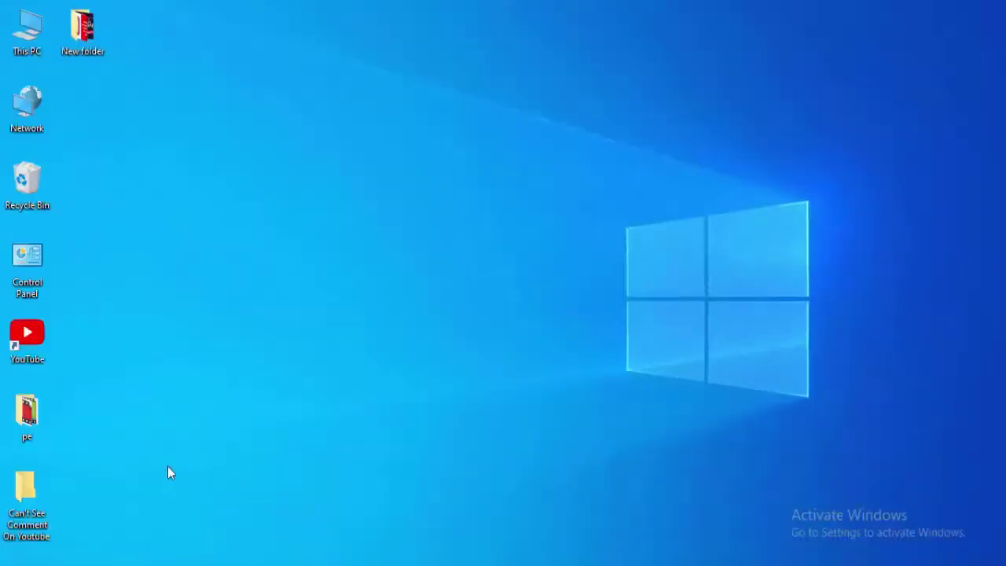
Clear Chrome's last-hour browsing history, cookies and cached images and files.
{"action": "key", "text": "super"}
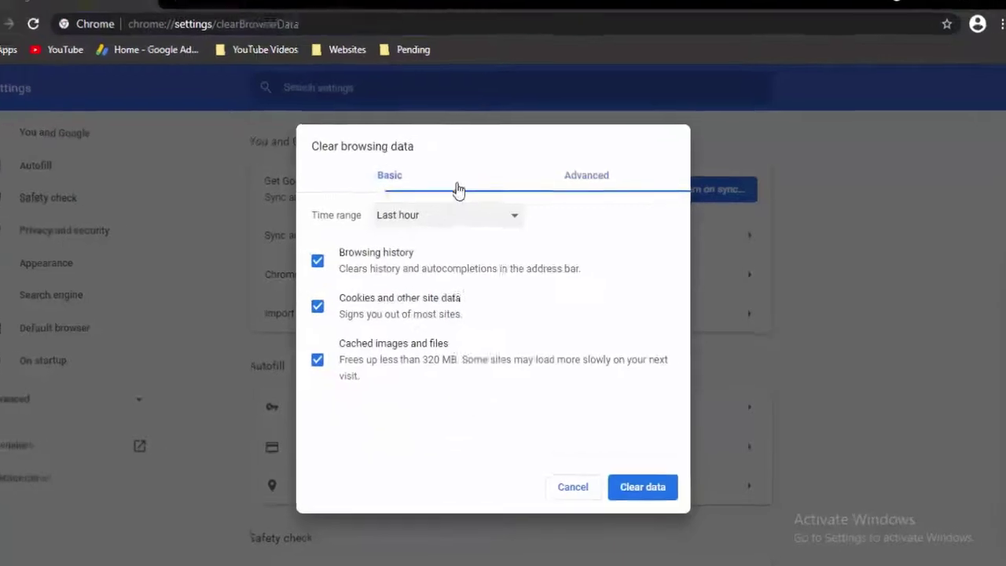
{"action": "left_click", "coordinate": [504, 189]}
{"action": "left_click", "coordinate": [460, 188]}
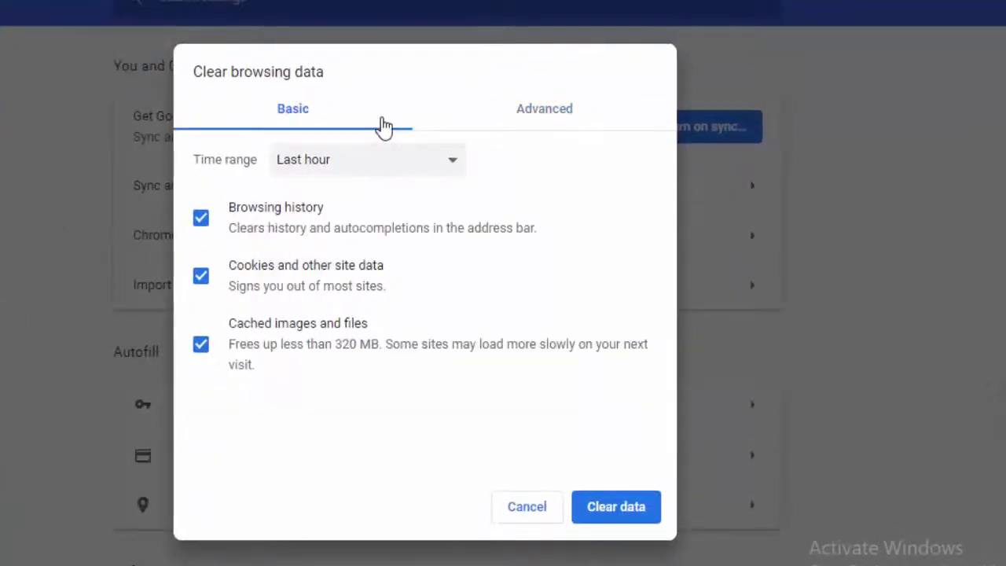
{"action": "left_click", "coordinate": [393, 159]}
{"action": "left_click", "coordinate": [378, 184]}
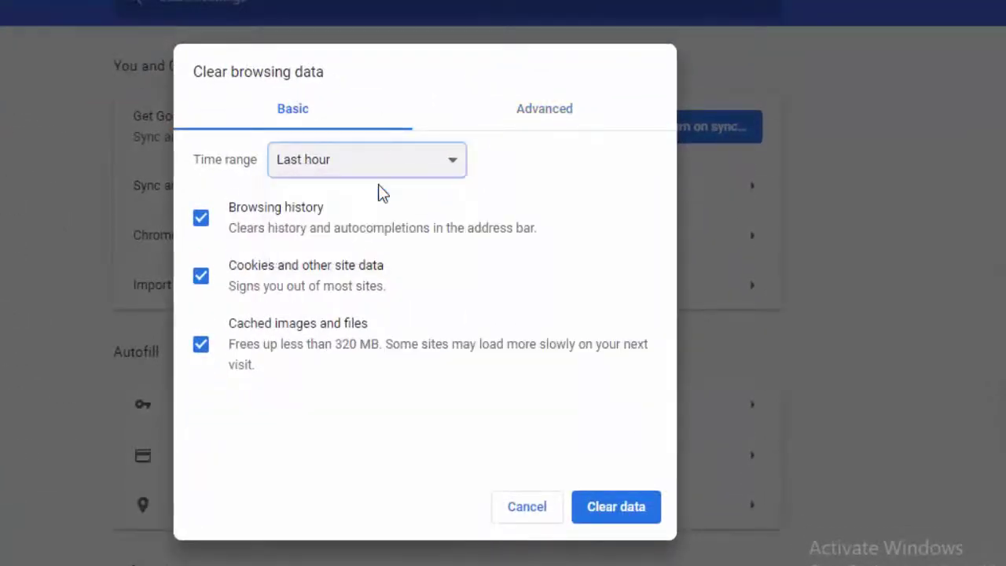
{"action": "left_click", "coordinate": [210, 221]}
{"action": "left_click", "coordinate": [212, 221]}
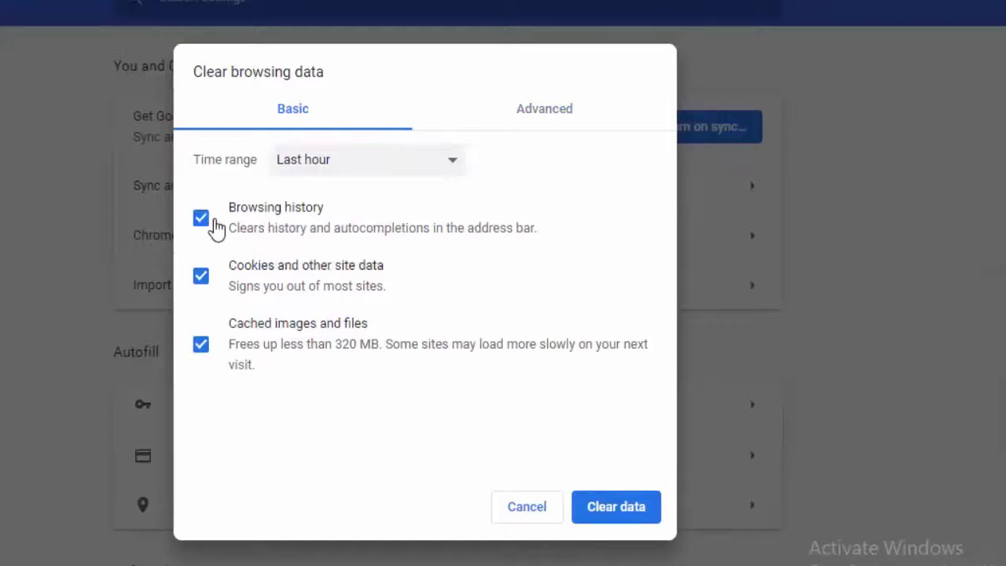
{"action": "left_click", "coordinate": [212, 359]}
{"action": "left_click", "coordinate": [212, 358]}
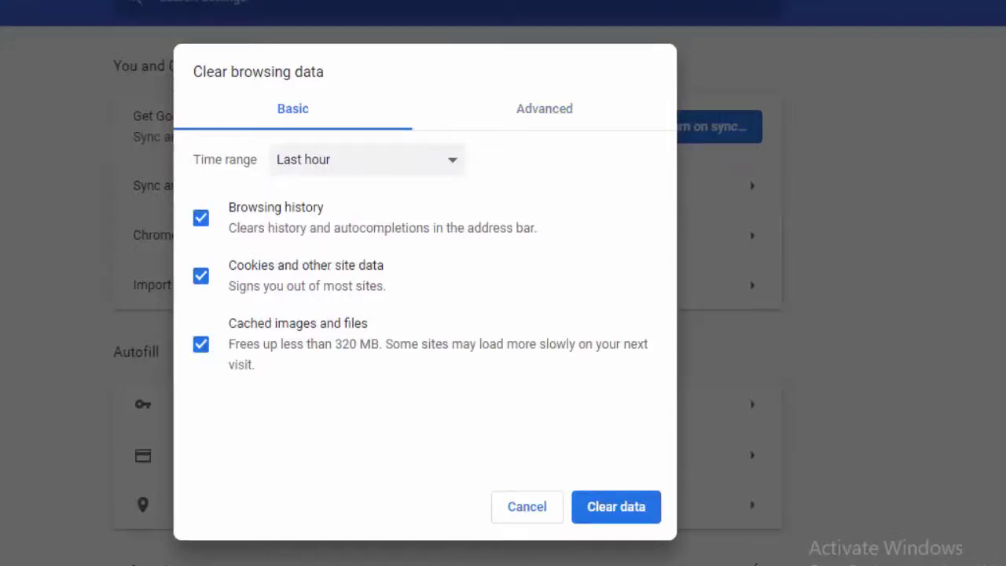
{"action": "left_click", "coordinate": [612, 516]}
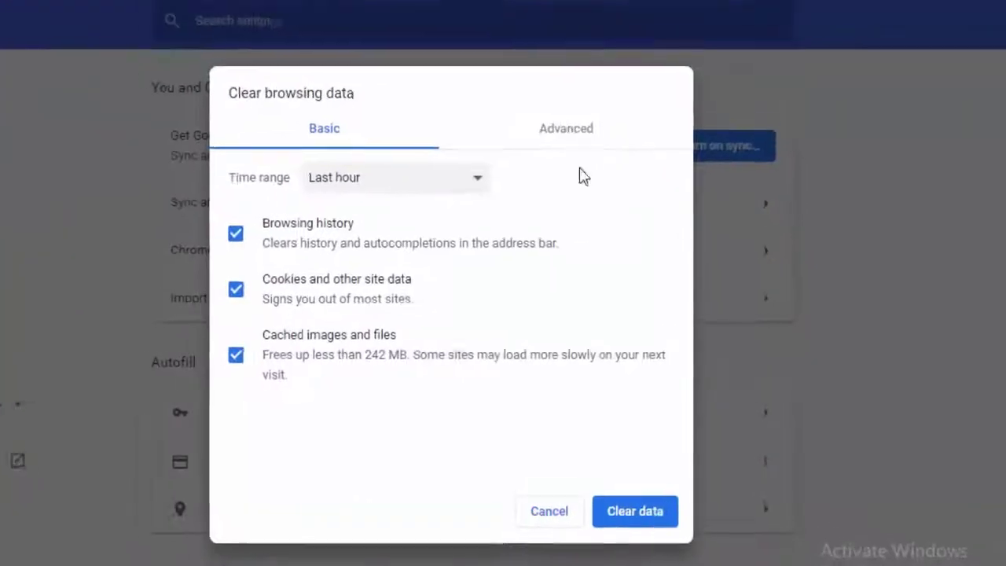
Review the Advanced clearing options for Last hour, then cancel back to Settings.
{"action": "left_click", "coordinate": [571, 126]}
{"action": "left_click", "coordinate": [449, 180]}
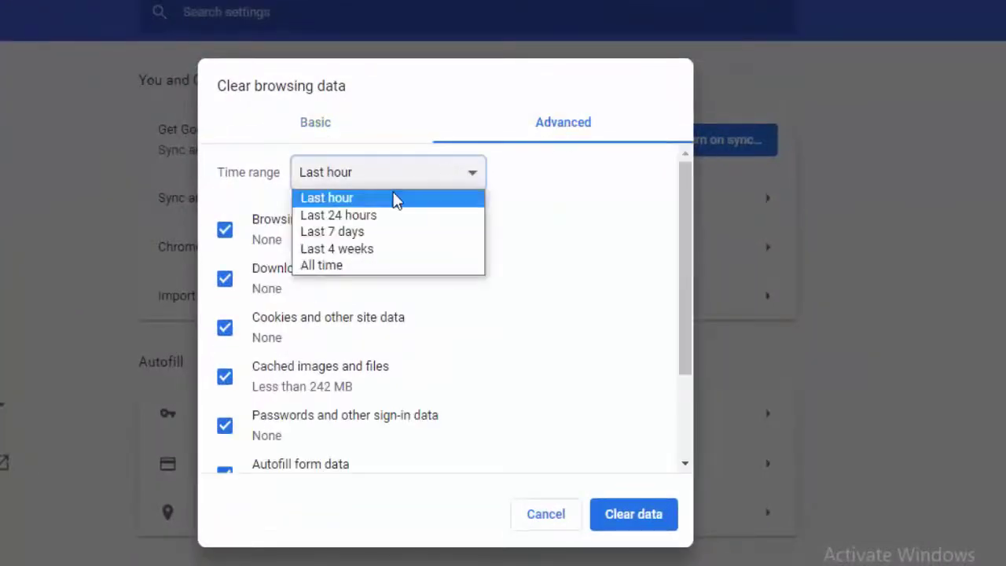
{"action": "left_click", "coordinate": [395, 198]}
{"action": "left_click", "coordinate": [226, 232]}
{"action": "left_click", "coordinate": [226, 233]}
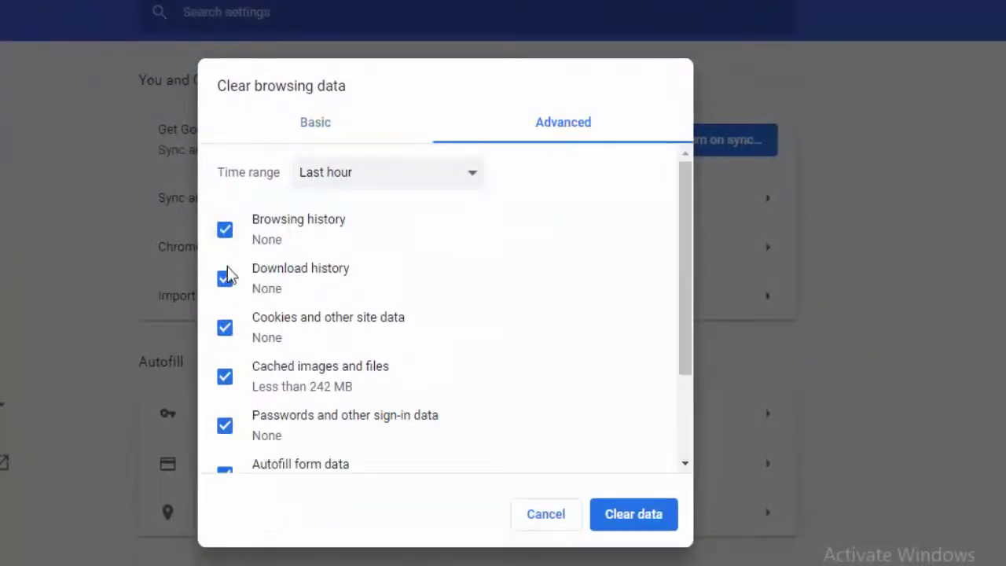
{"action": "left_click", "coordinate": [228, 283]}
{"action": "left_click", "coordinate": [228, 285]}
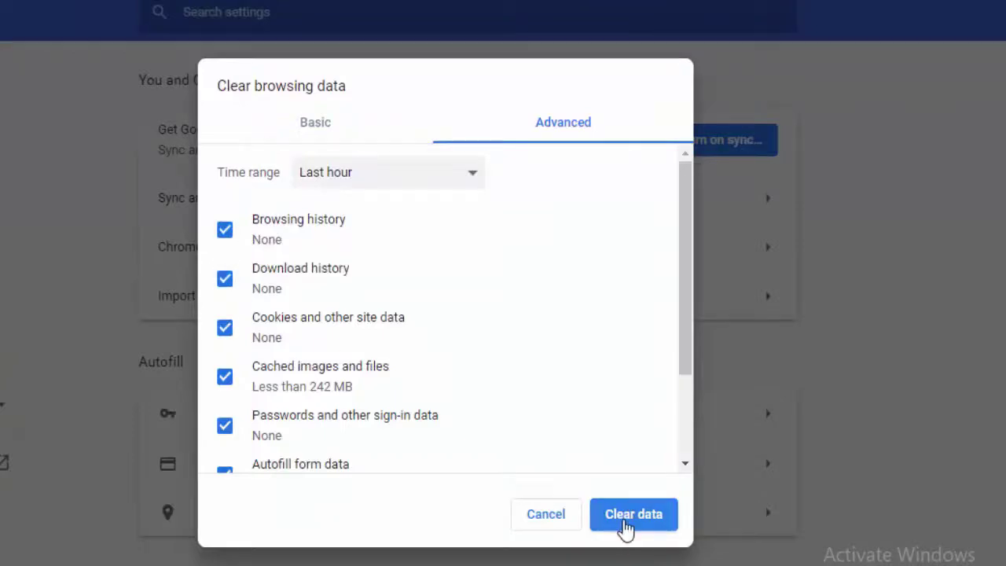
{"action": "left_click", "coordinate": [559, 517]}
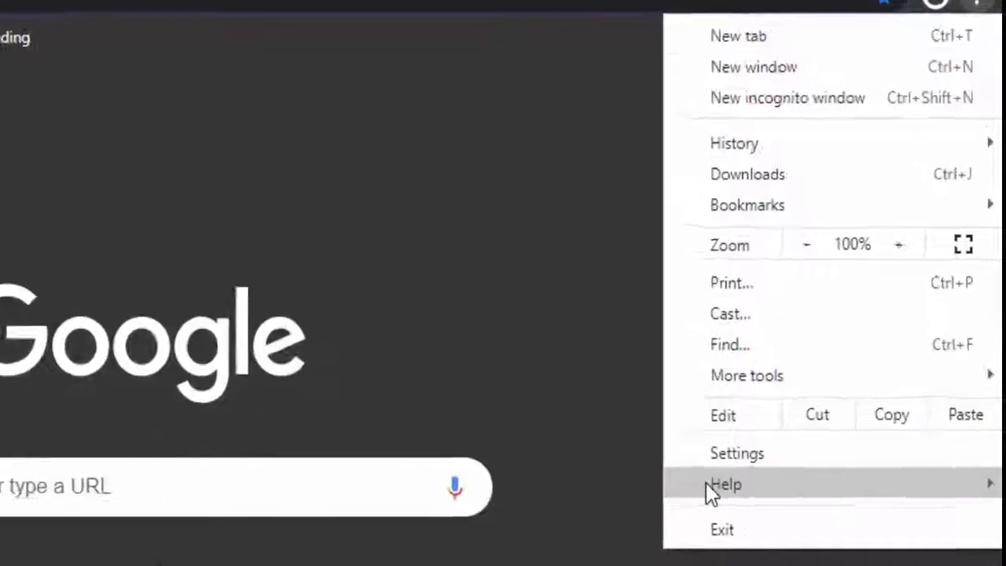
Check Chrome's update status for version 89.0.4389.90 on the About page, then close Chrome.
{"action": "mouse_move", "coordinate": [754, 500]}
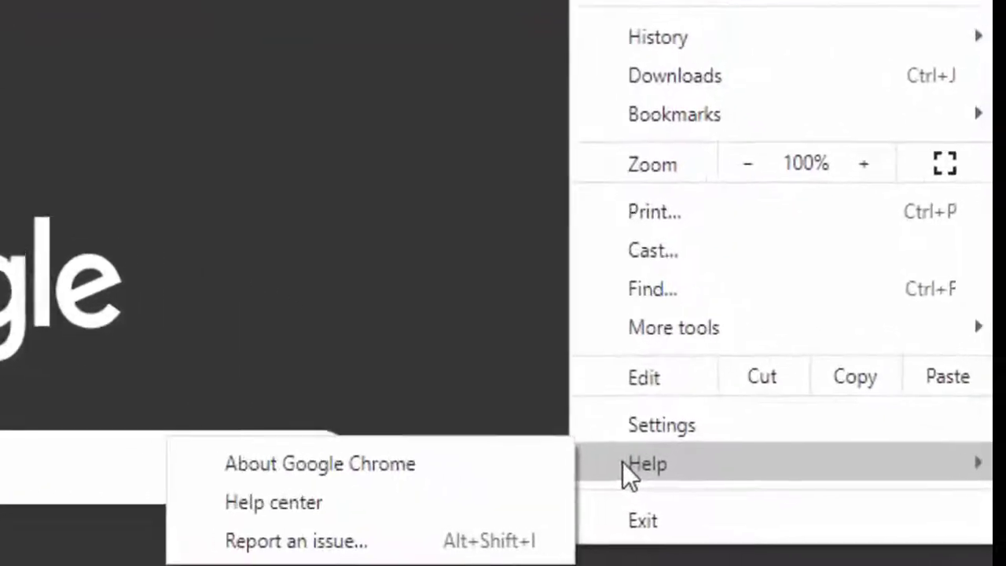
{"action": "left_click", "coordinate": [288, 462]}
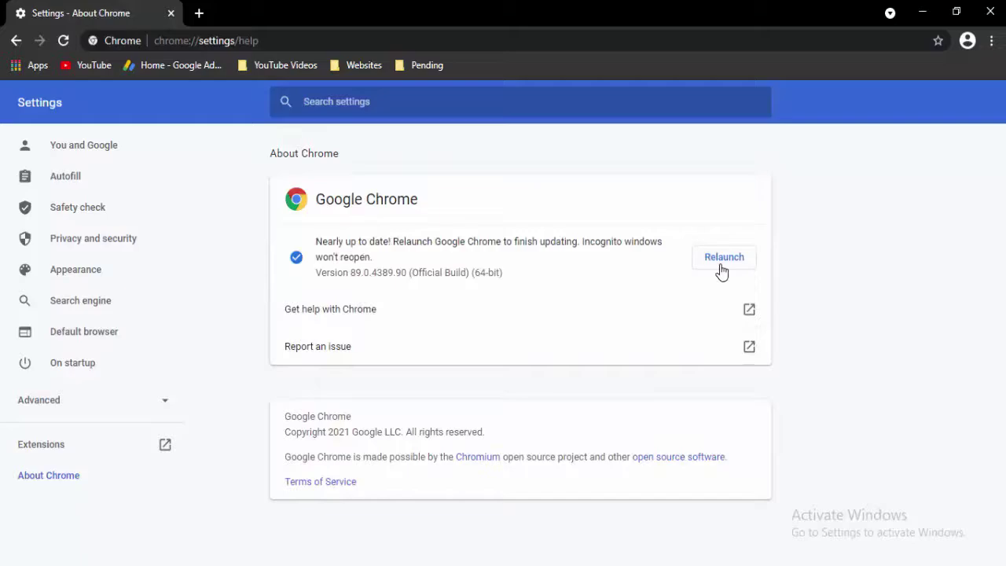
{"action": "left_click", "coordinate": [990, 12]}
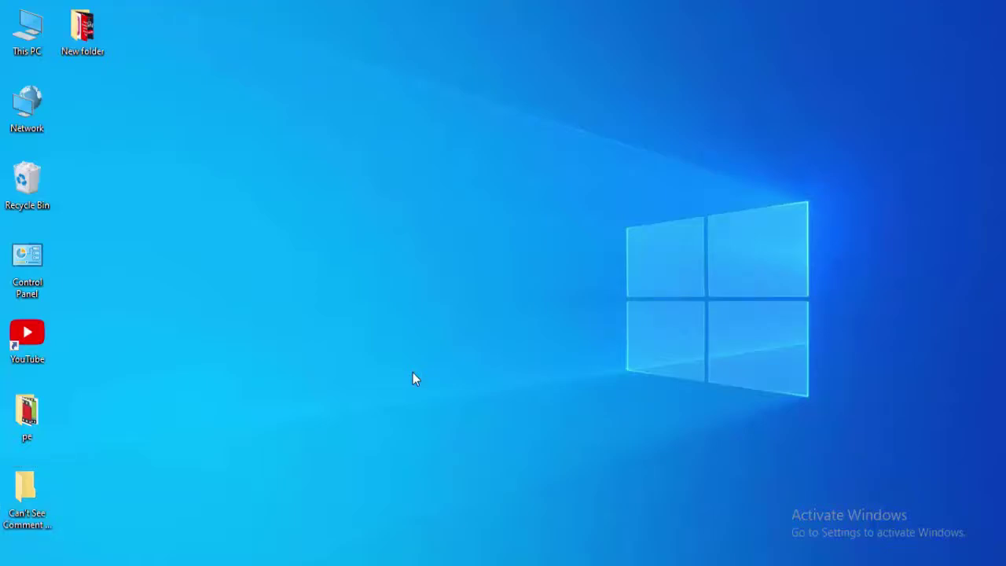
Open the Local Disk (C:) Properties from This PC in File Explorer.
{"action": "key", "text": "super+e"}
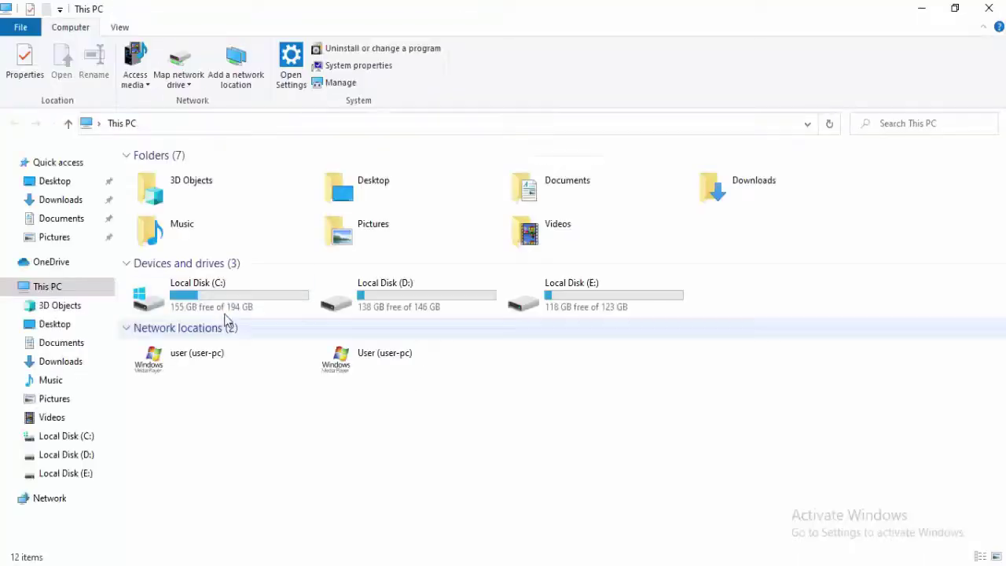
{"action": "left_click", "coordinate": [224, 309]}
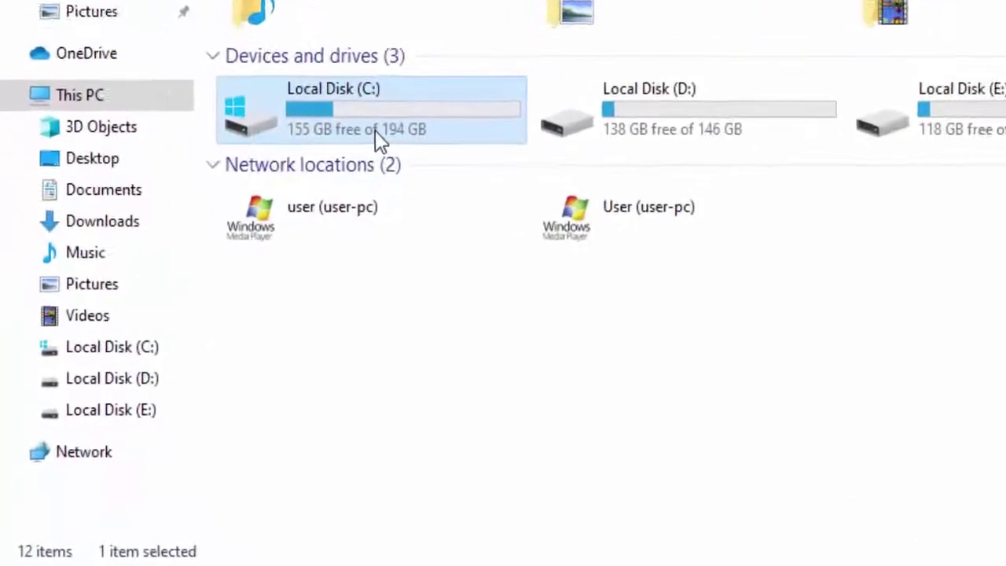
{"action": "right_click", "coordinate": [223, 308]}
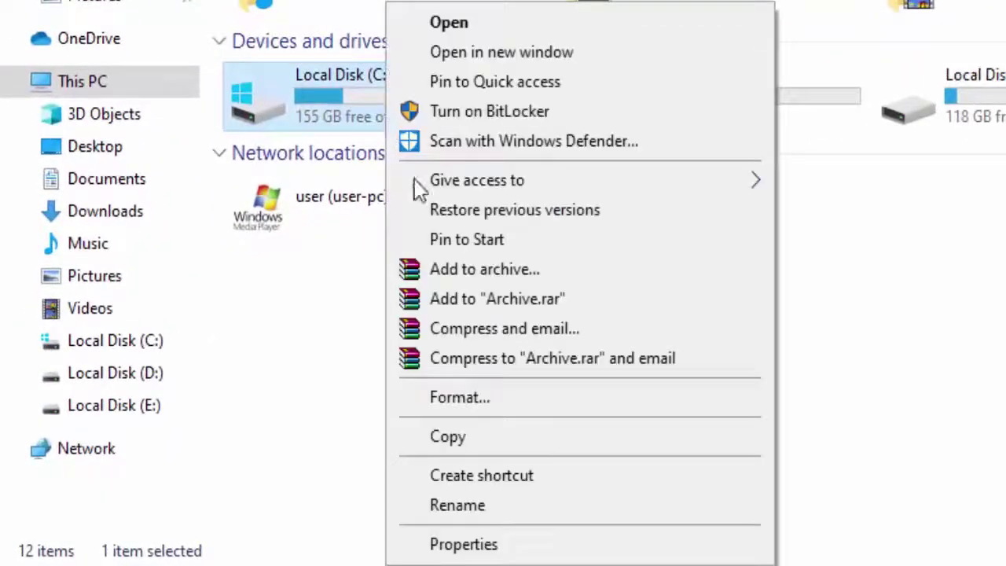
{"action": "left_click", "coordinate": [496, 553]}
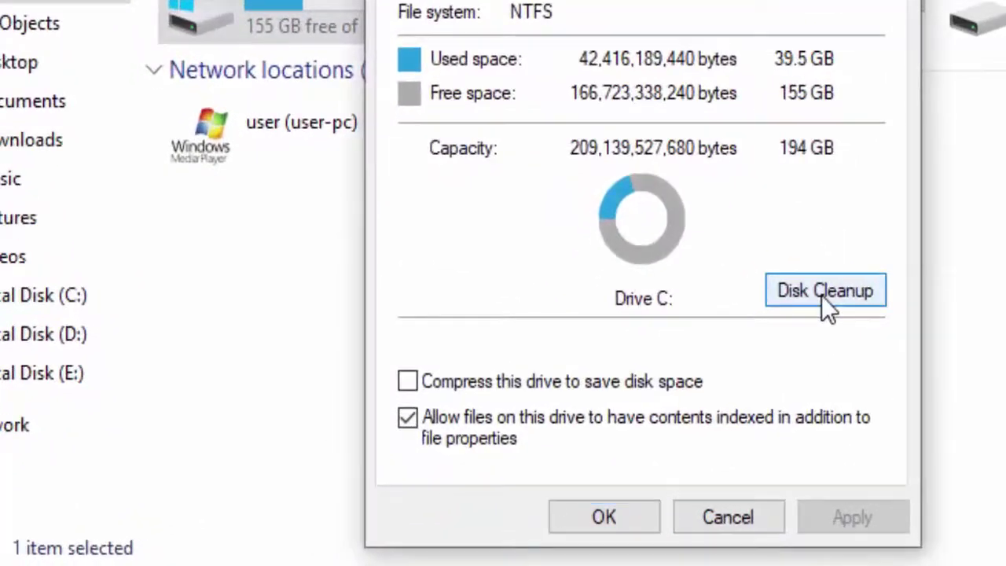
Run Disk Cleanup on drive C: with all categories checked, rescanning to include system files.
{"action": "left_click", "coordinate": [822, 295]}
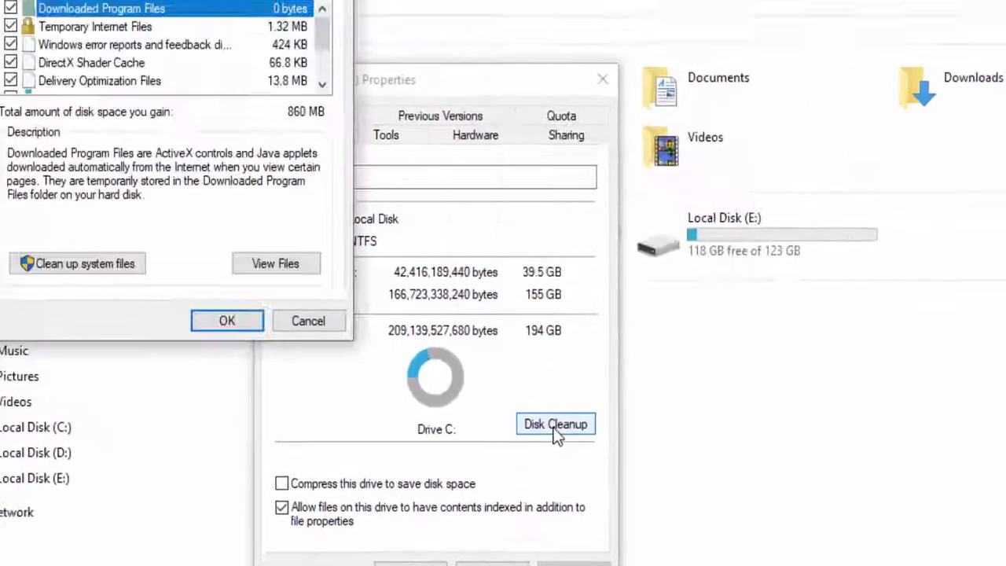
{"action": "left_click", "coordinate": [10, 7]}
{"action": "left_click", "coordinate": [10, 8]}
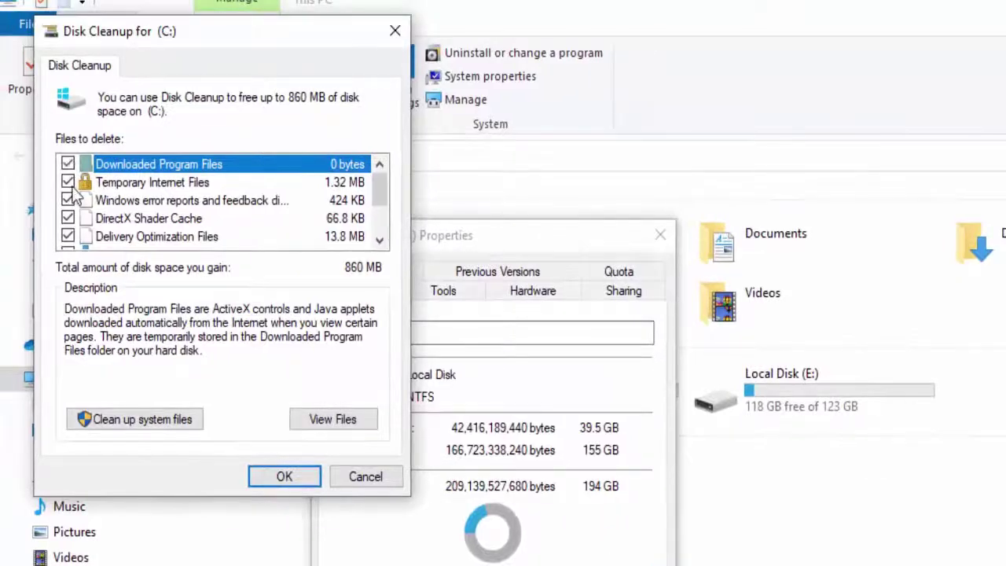
{"action": "scroll", "coordinate": [75, 197], "scroll_direction": "down", "scroll_amount": 2}
{"action": "left_click", "coordinate": [68, 218]}
{"action": "left_click", "coordinate": [67, 218]}
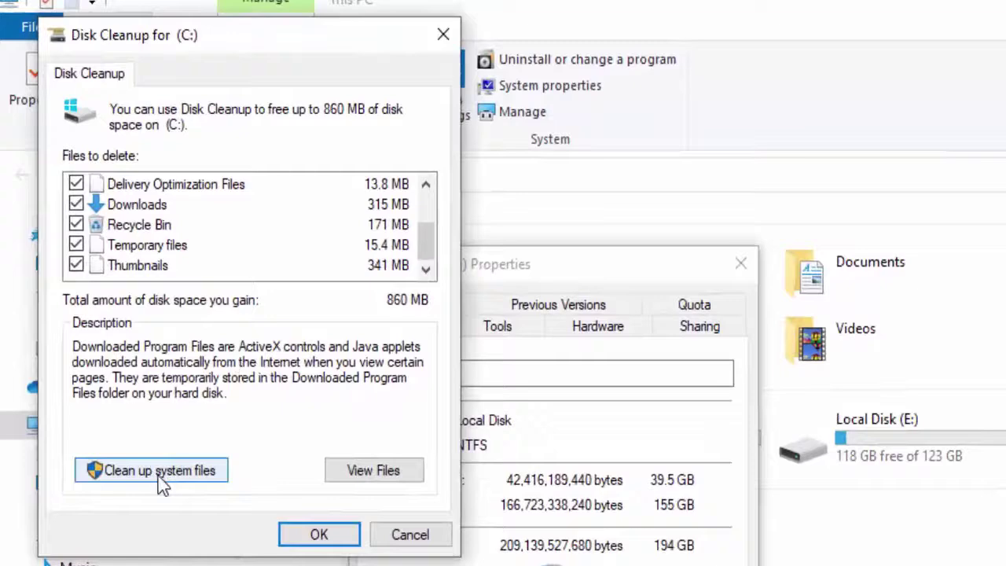
{"action": "left_click", "coordinate": [160, 478]}
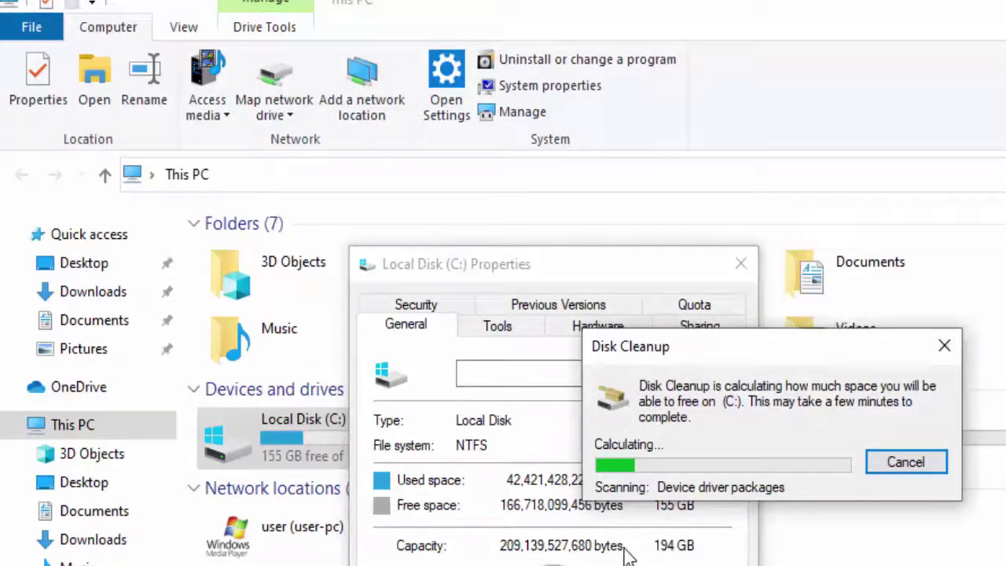
Delete the checked files (about 5.23 GB) and close the drive C: properties.
{"action": "scroll", "coordinate": [103, 235], "scroll_direction": "down", "scroll_amount": 3}
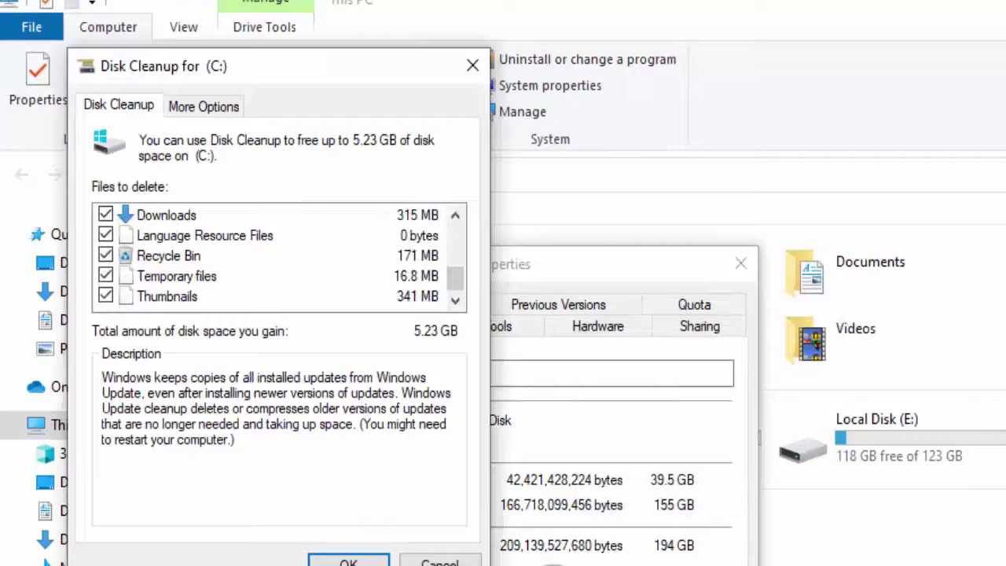
{"action": "left_click", "coordinate": [349, 560]}
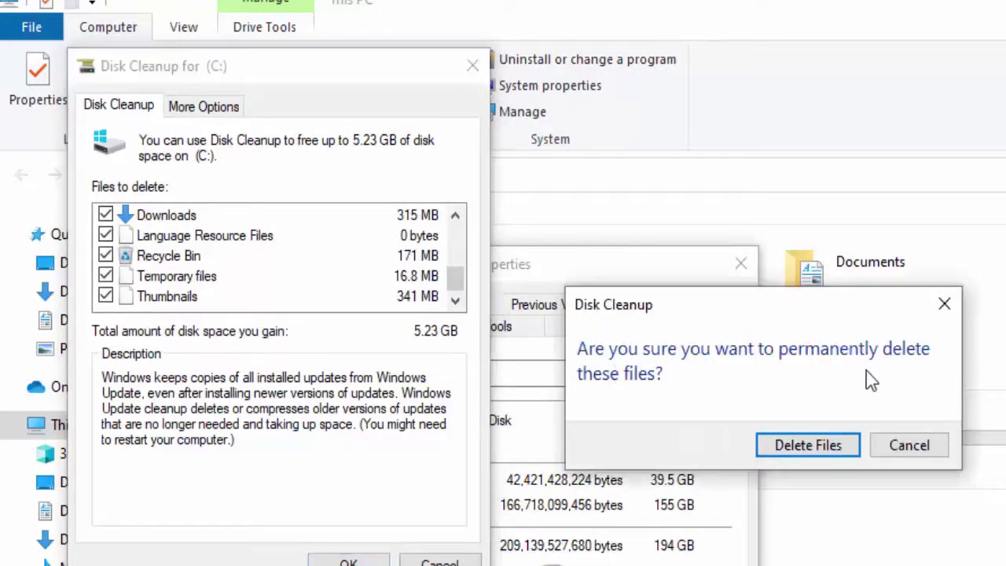
{"action": "left_click", "coordinate": [792, 451]}
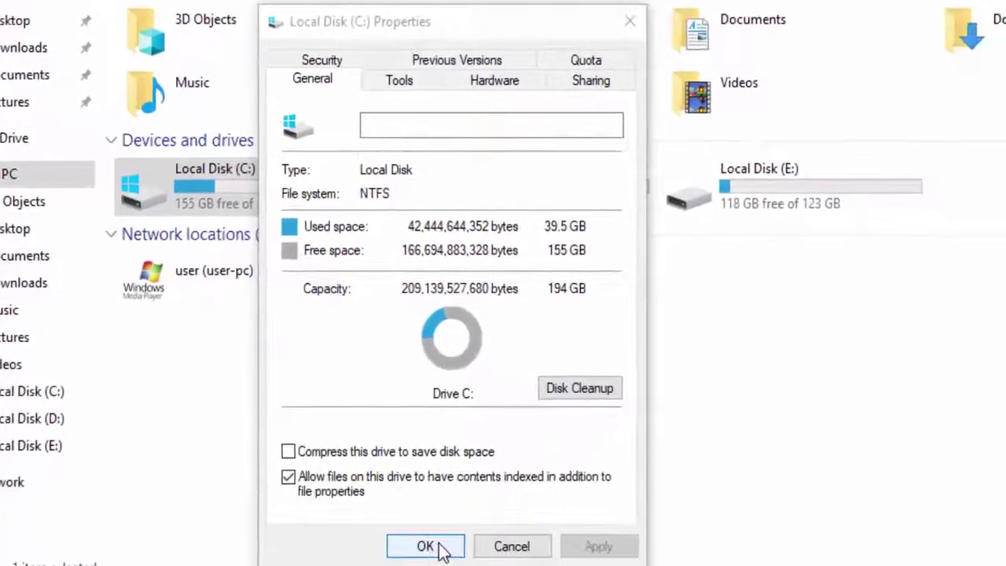
{"action": "left_click", "coordinate": [423, 546]}
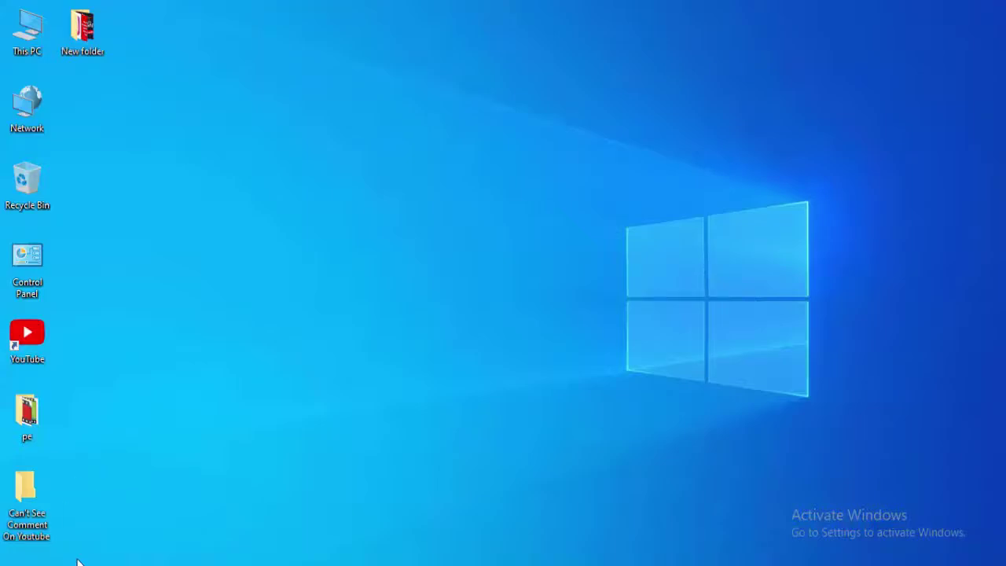
Search the Start menu for 'device mana'.
{"action": "left_click", "coordinate": [17, 565]}
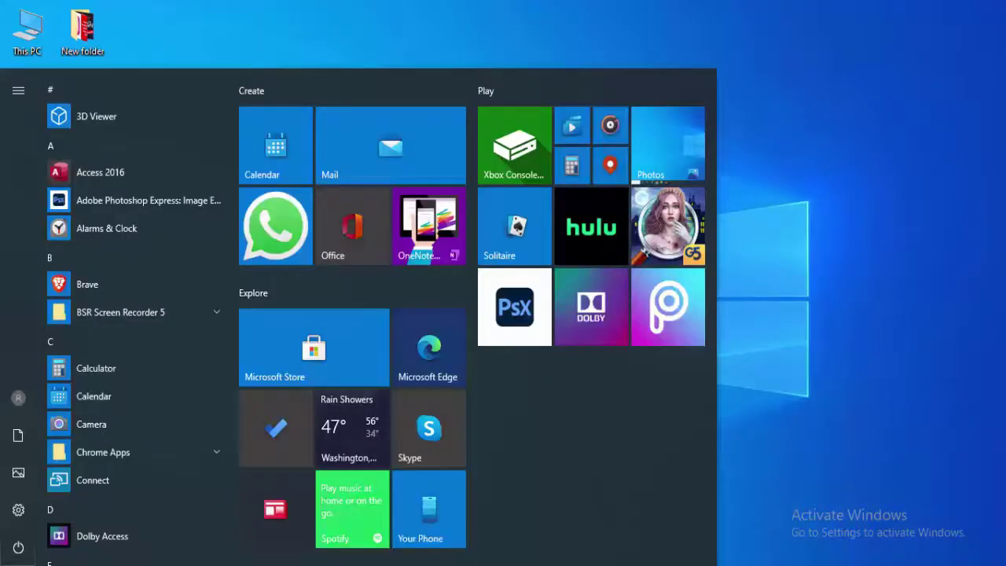
{"action": "type", "text": "de"}
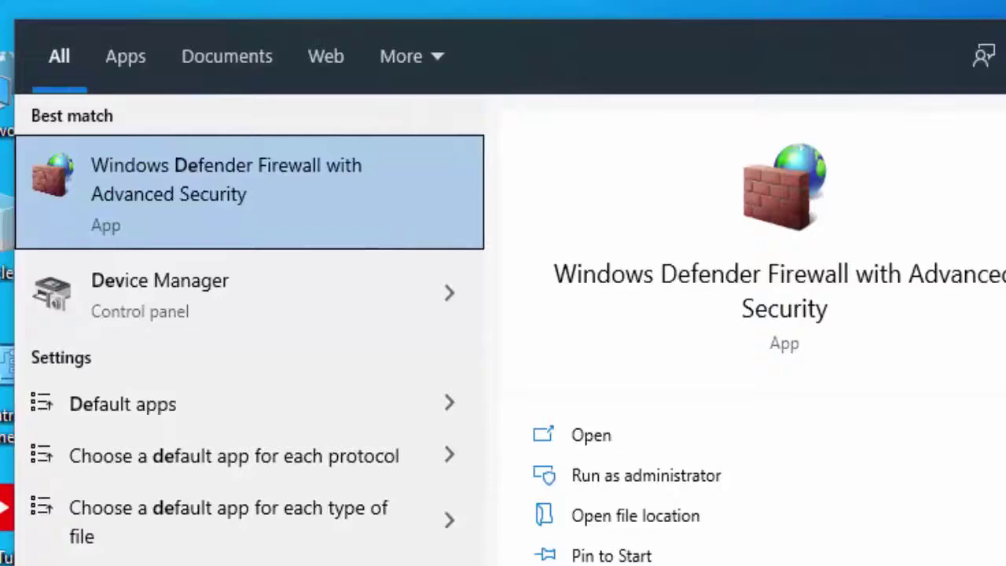
{"action": "type", "text": "vice man"}
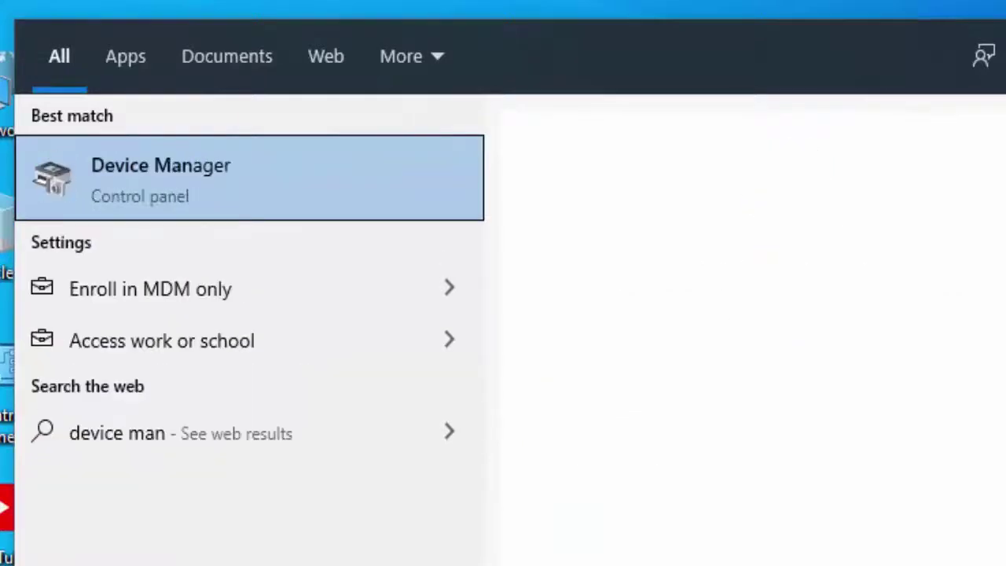
{"action": "type", "text": "a"}
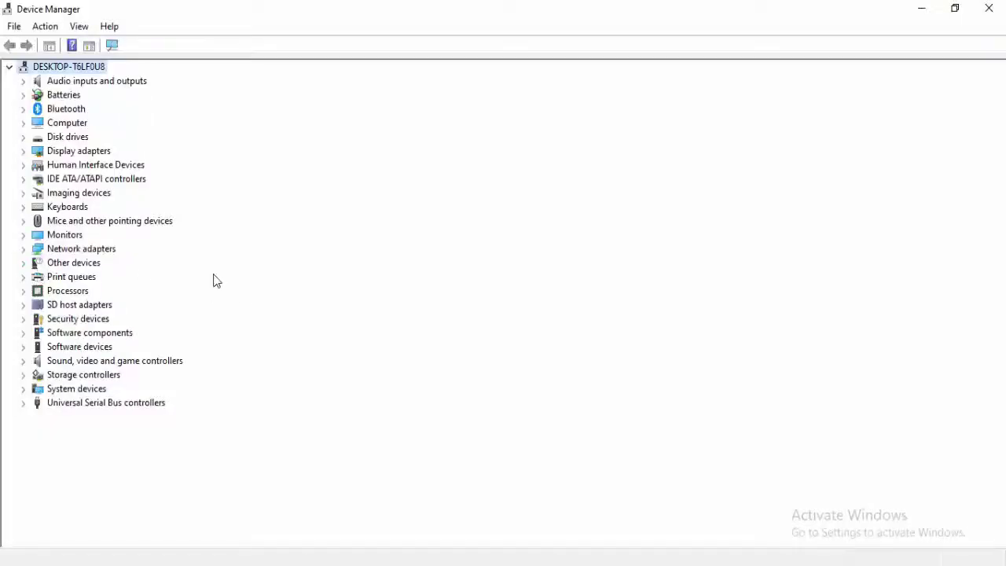
Update the ST500VT000-1DK142 disk driver by searching automatically for drivers.
{"action": "left_click", "coordinate": [23, 139]}
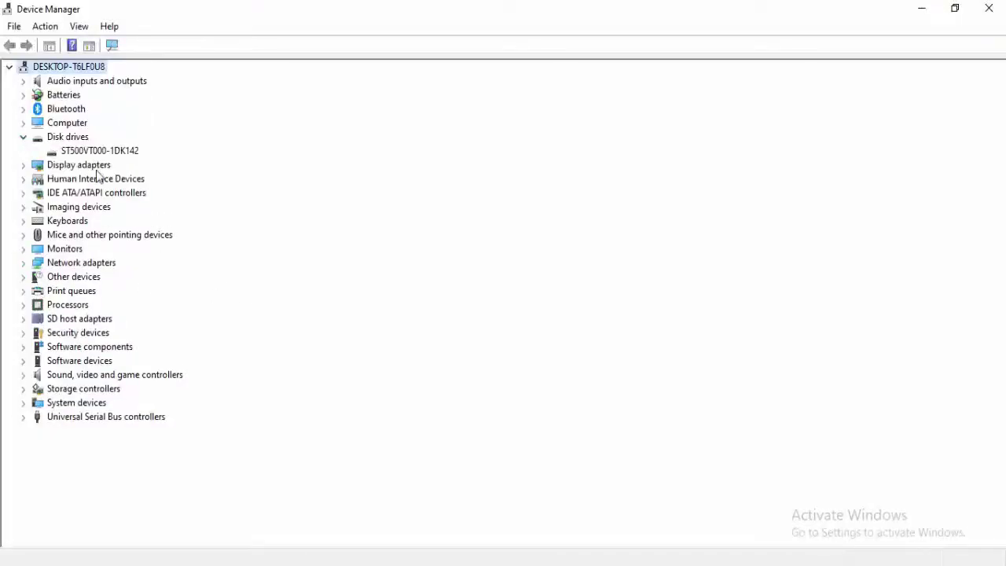
{"action": "right_click", "coordinate": [192, 328]}
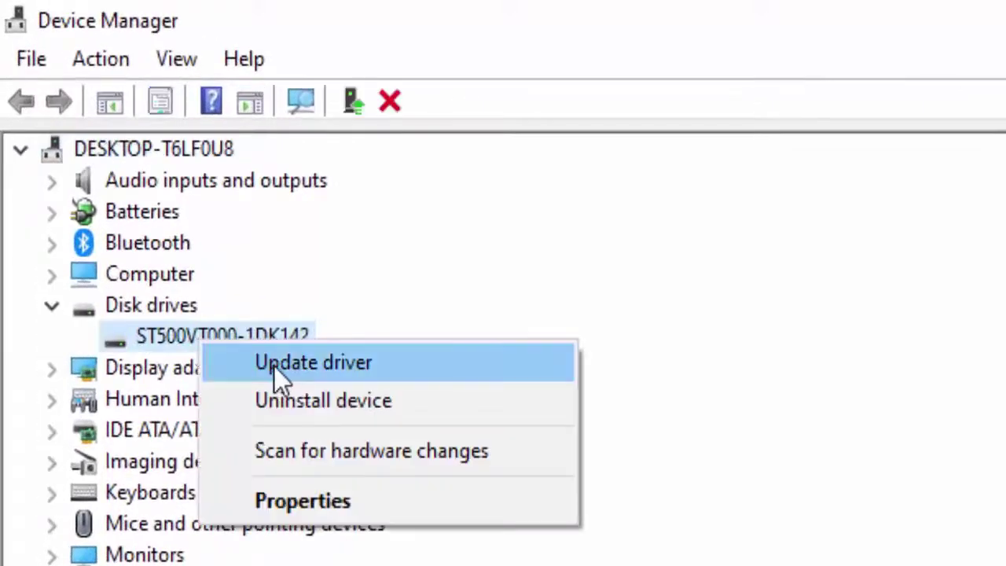
{"action": "left_click", "coordinate": [276, 366]}
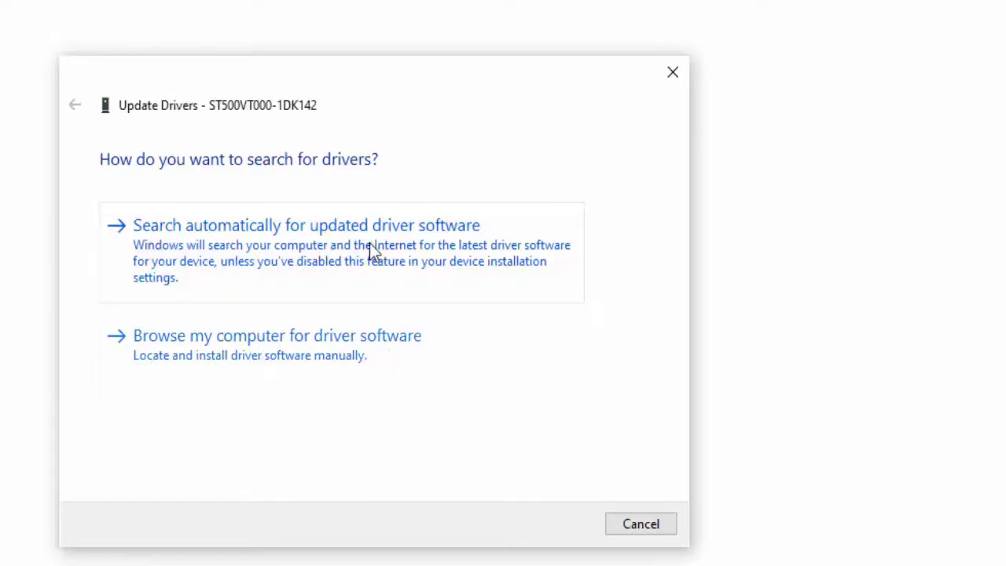
{"action": "left_click", "coordinate": [312, 262]}
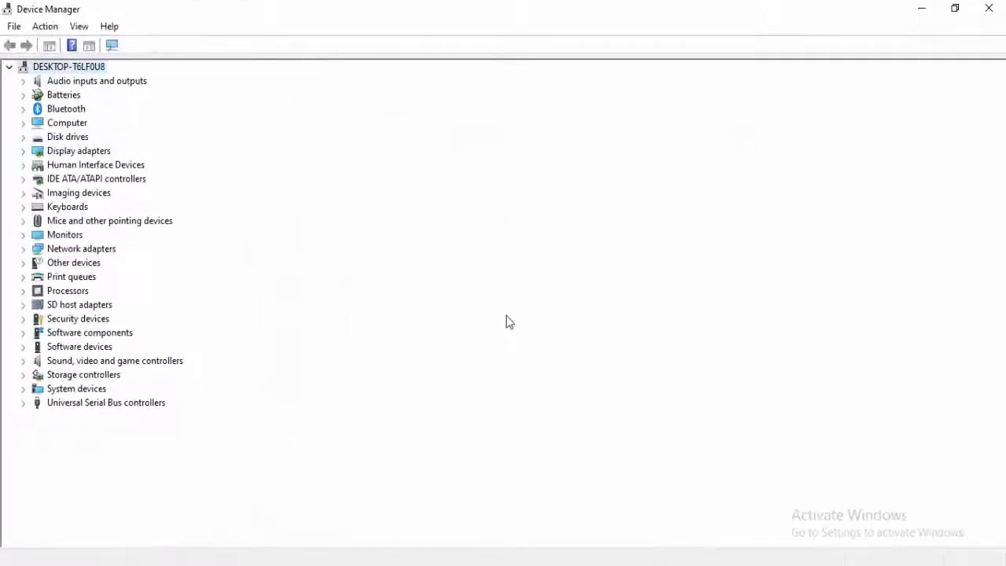
Install the Intel(R) HD Graphics 4000 driver from the installed list, then close Device Manager.
{"action": "left_click", "coordinate": [23, 151]}
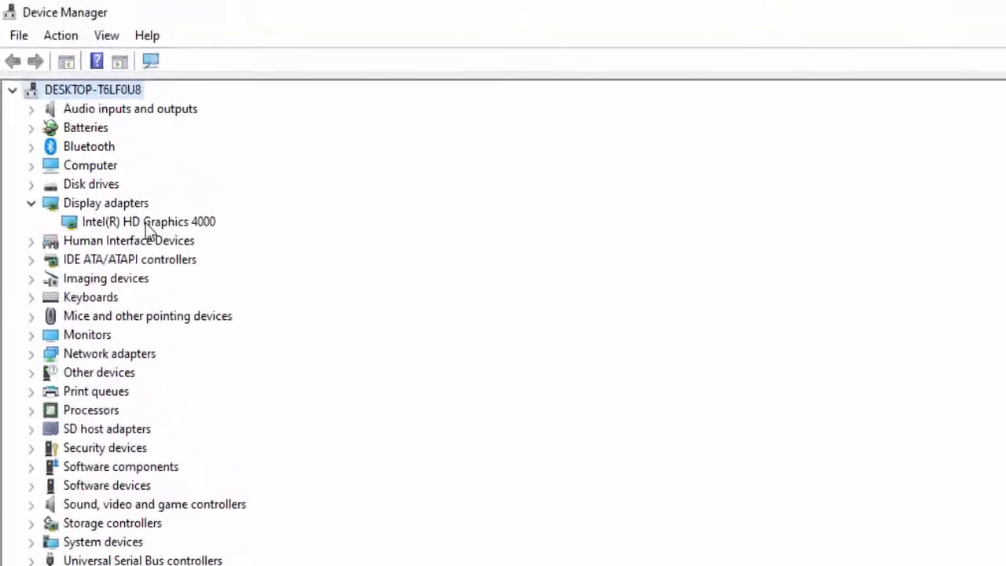
{"action": "right_click", "coordinate": [109, 168]}
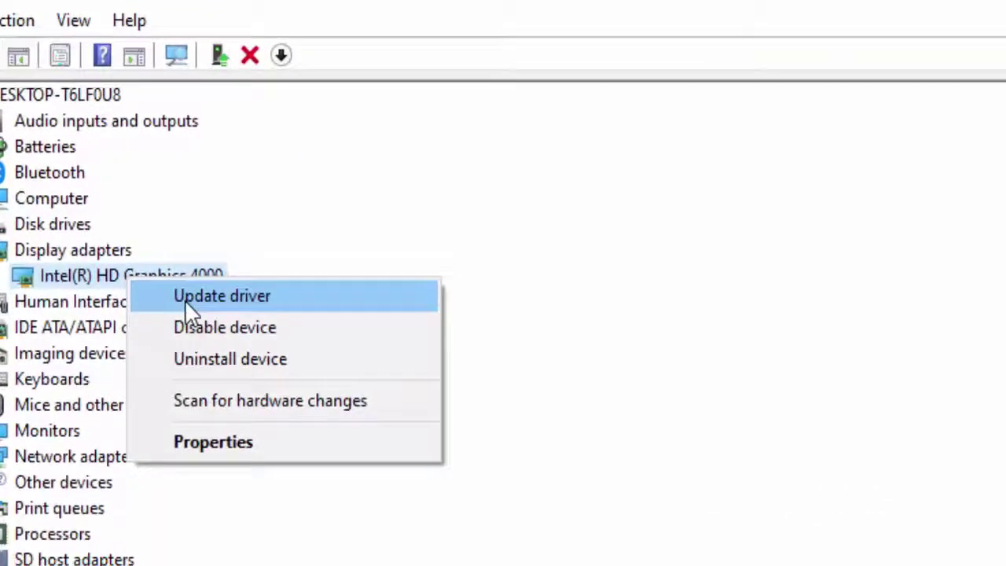
{"action": "left_click", "coordinate": [271, 347]}
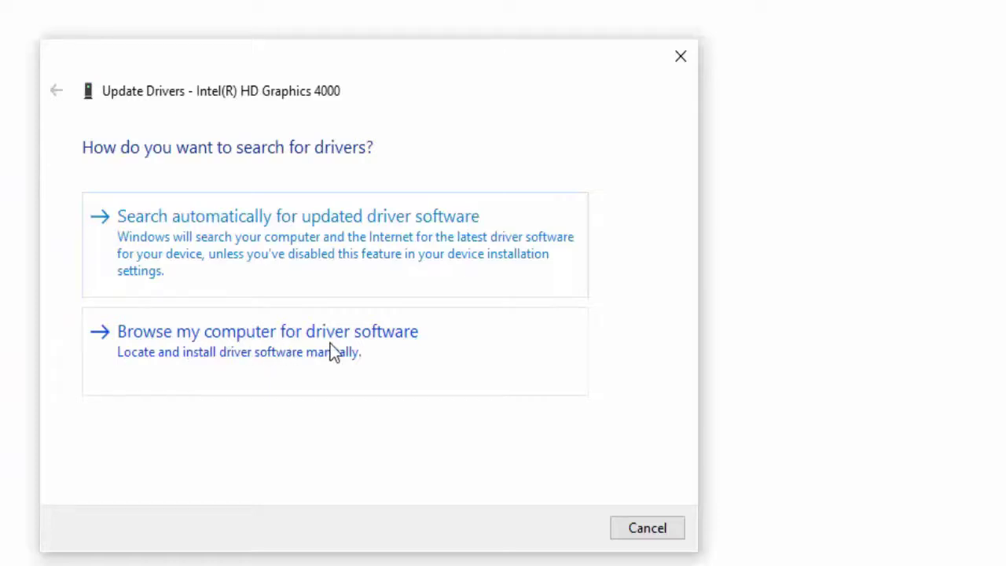
{"action": "left_click", "coordinate": [294, 364]}
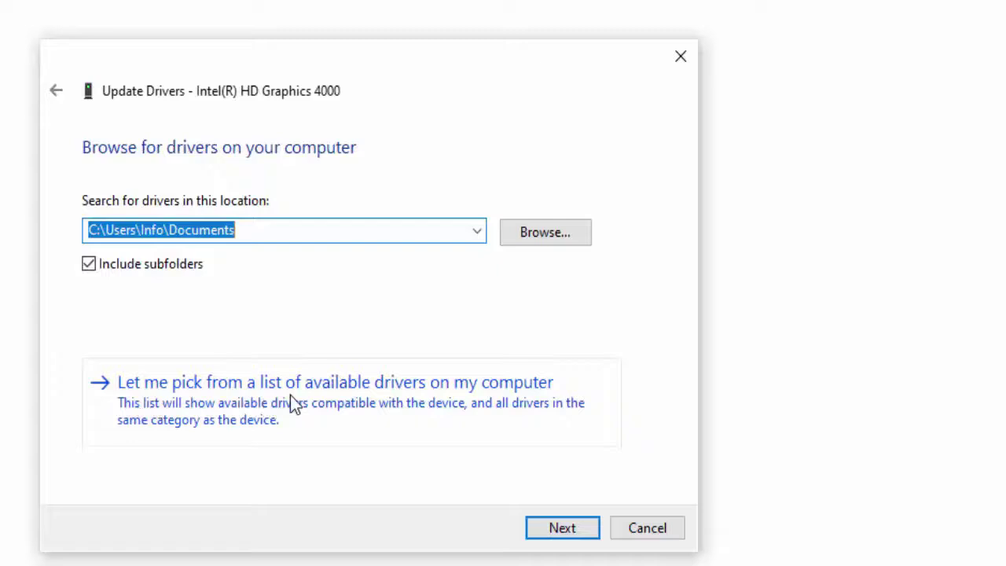
{"action": "left_click", "coordinate": [422, 404]}
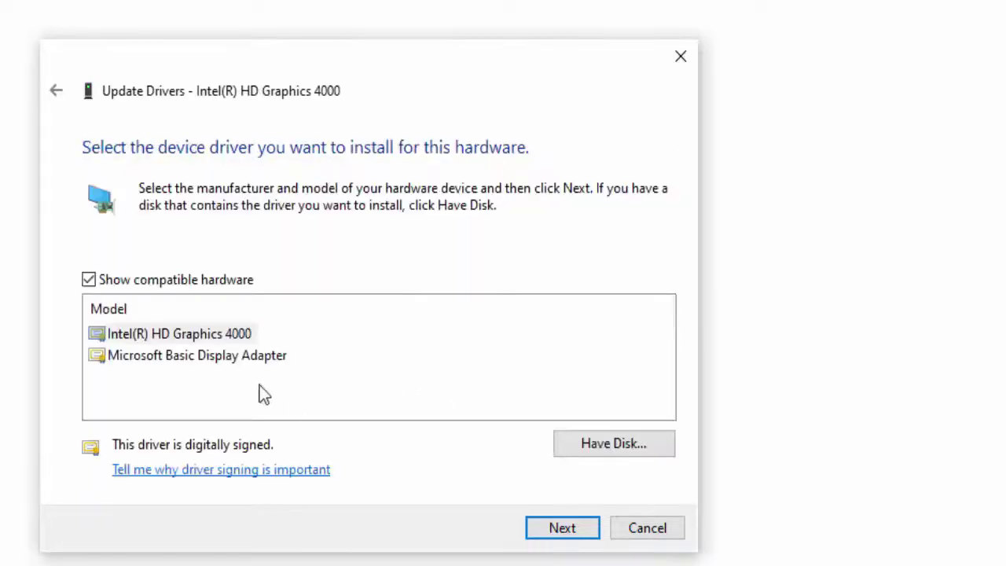
{"action": "left_click", "coordinate": [249, 333]}
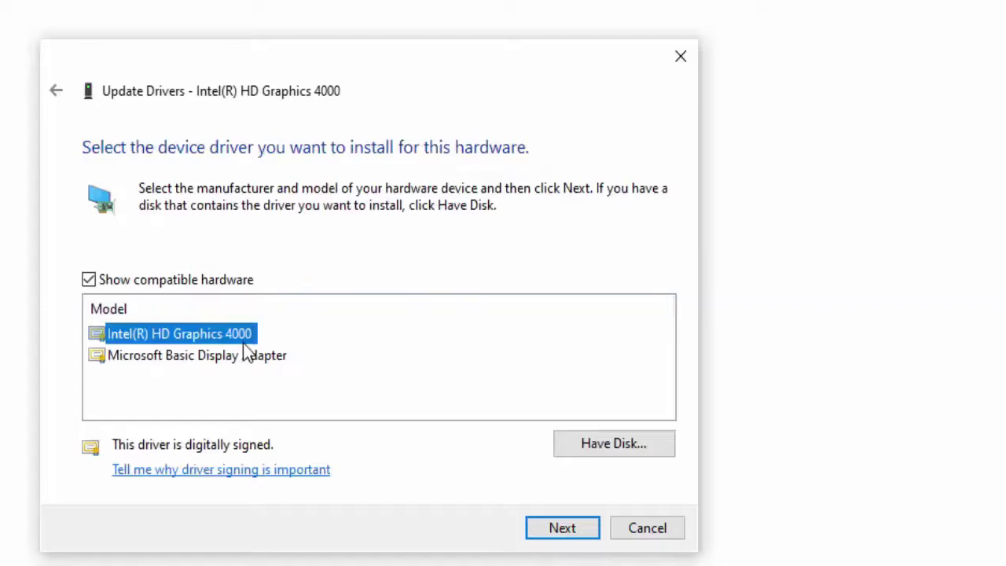
{"action": "left_click", "coordinate": [247, 352]}
{"action": "key", "text": "Up"}
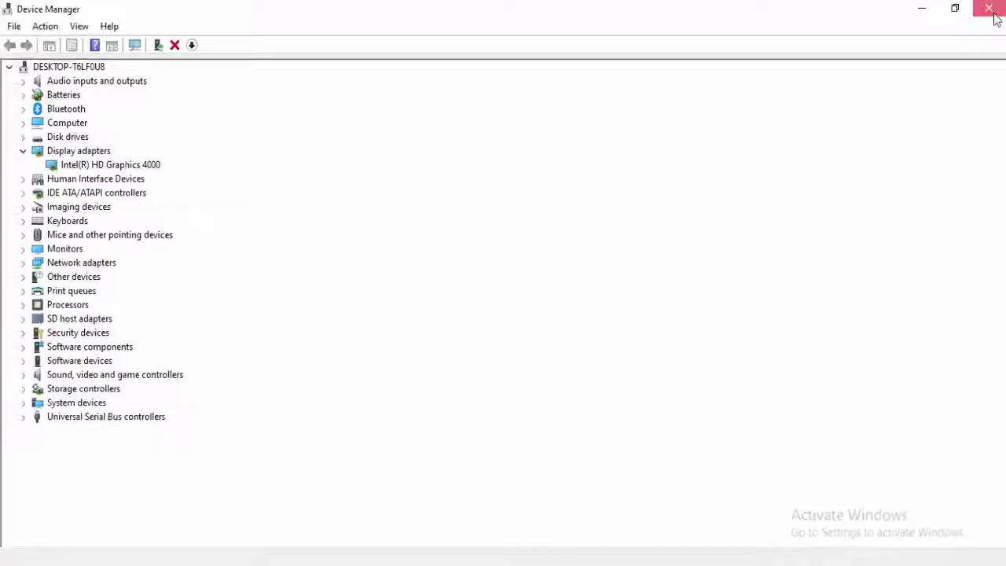
{"action": "left_click", "coordinate": [992, 11]}
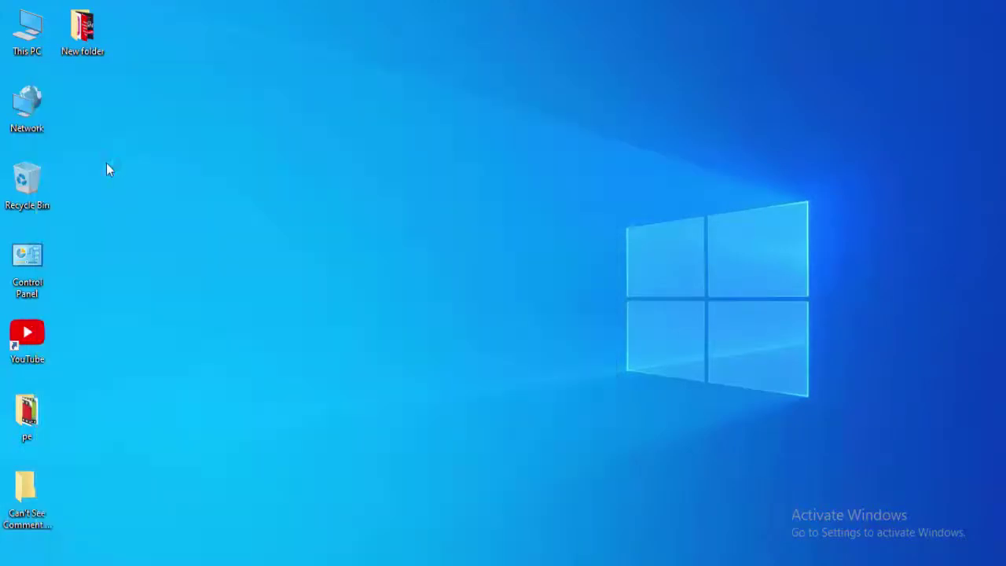
Search Chrome for 'download windows 10' and set the downloaded Update Assistant to open when done.
{"action": "left_click", "coordinate": [473, 330]}
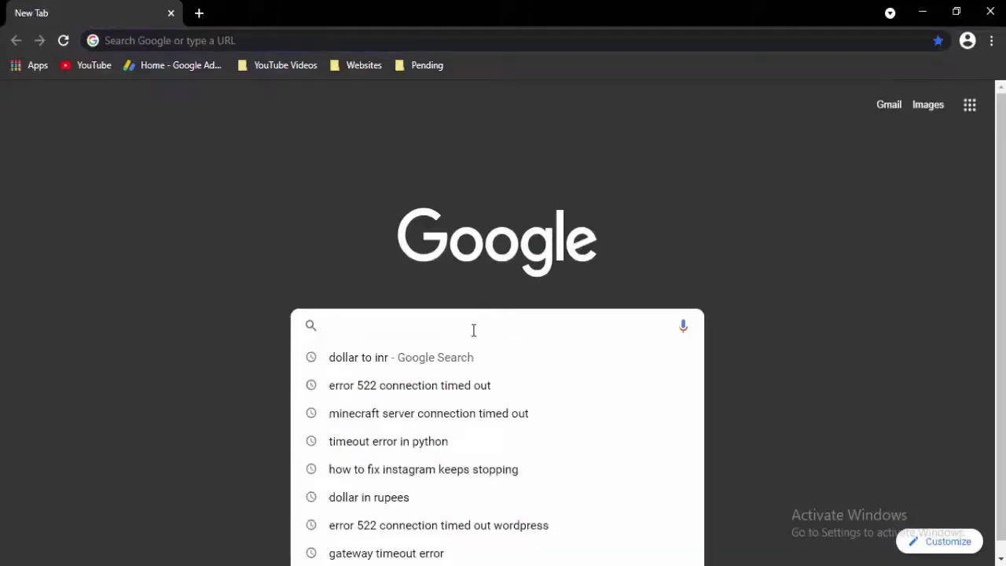
{"action": "type", "text": "download windows "}
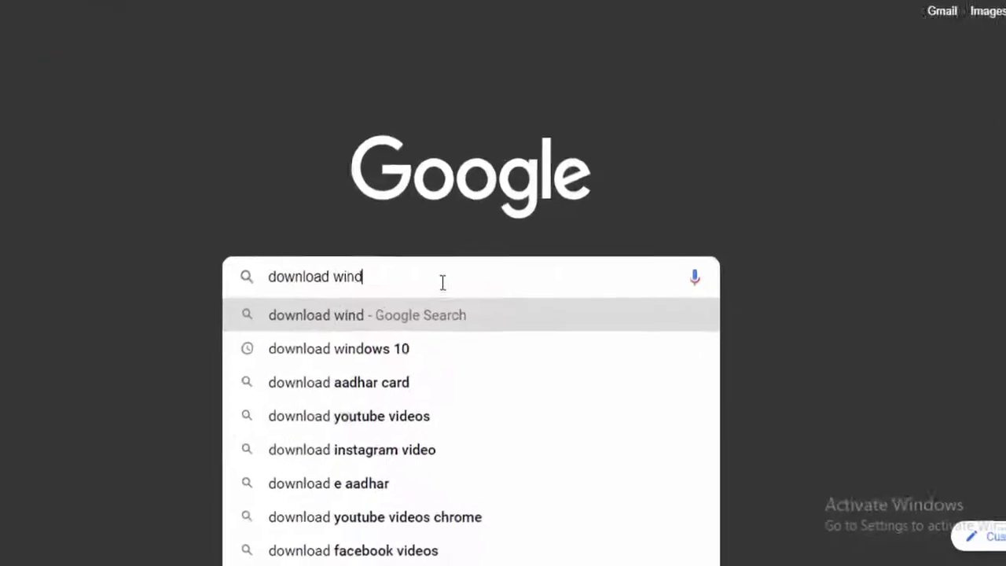
{"action": "type", "text": "10"}
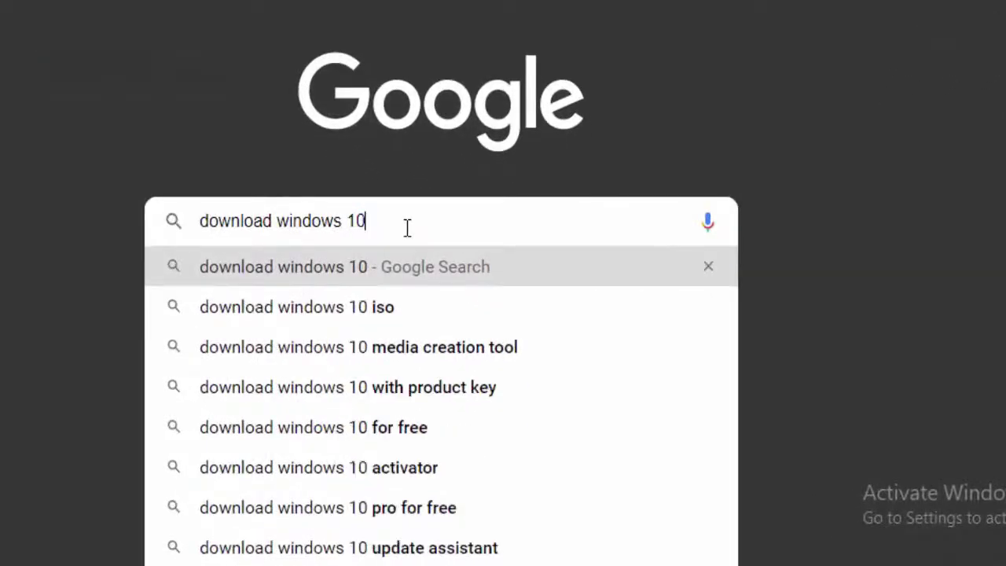
{"action": "key", "text": "Return"}
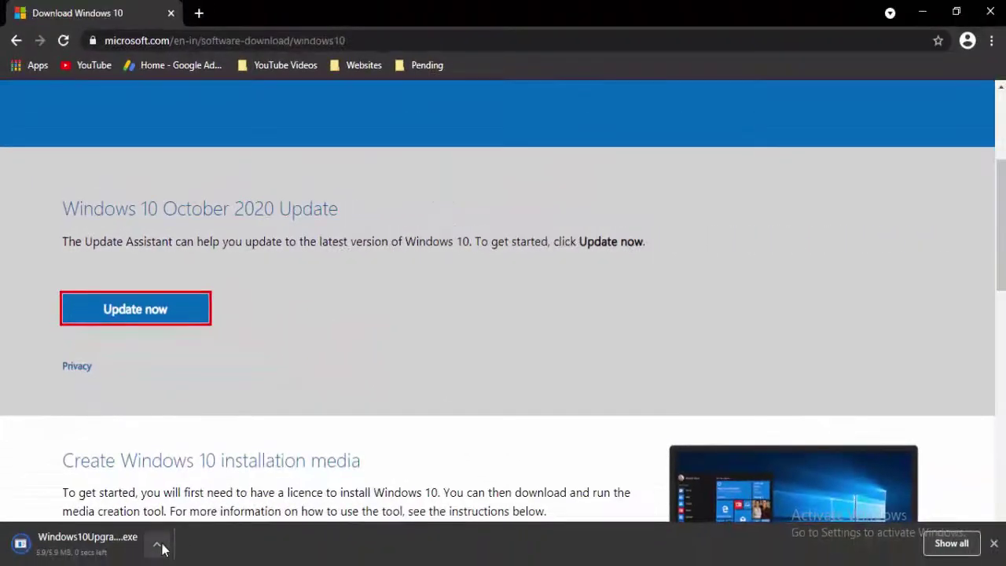
{"action": "left_click", "coordinate": [161, 545]}
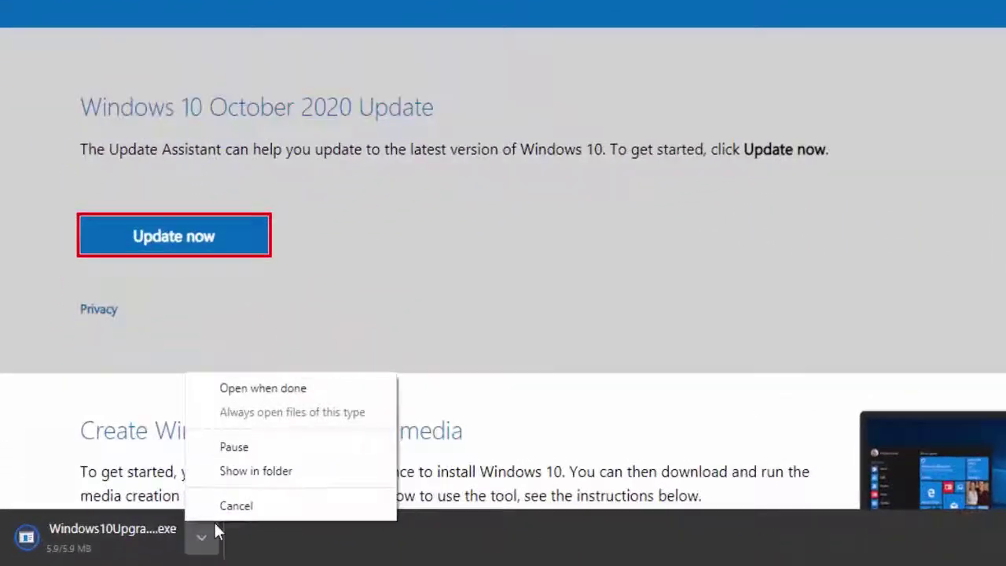
{"action": "left_click", "coordinate": [274, 389]}
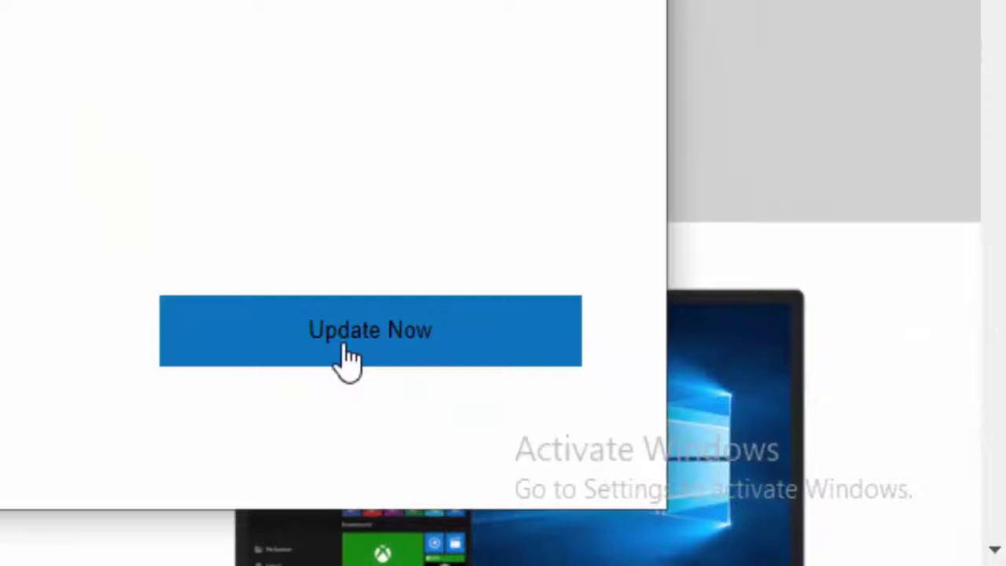
Start the Windows 10 update and continue once CPU, memory and disk checks pass.
{"action": "left_click", "coordinate": [349, 362]}
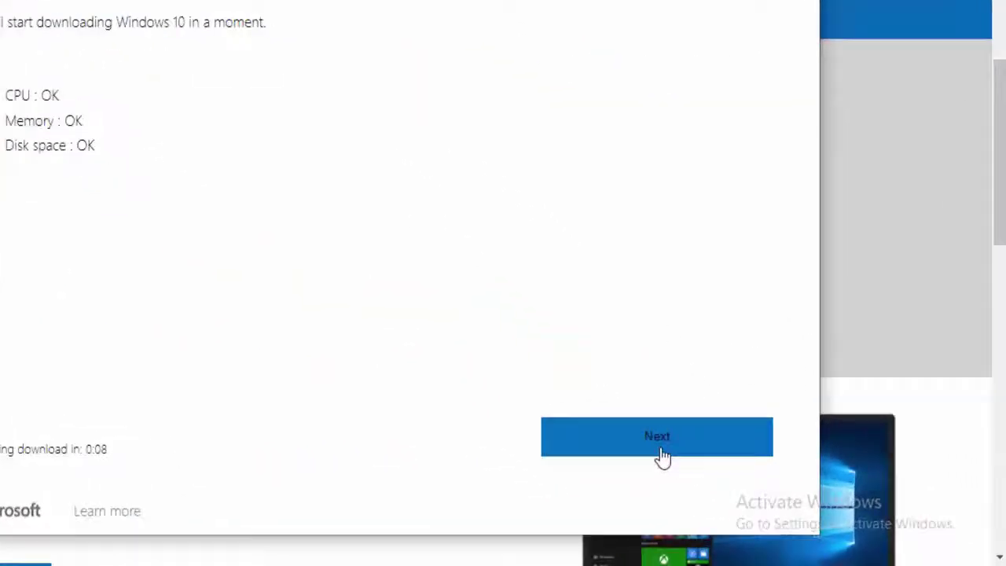
{"action": "left_click", "coordinate": [728, 468]}
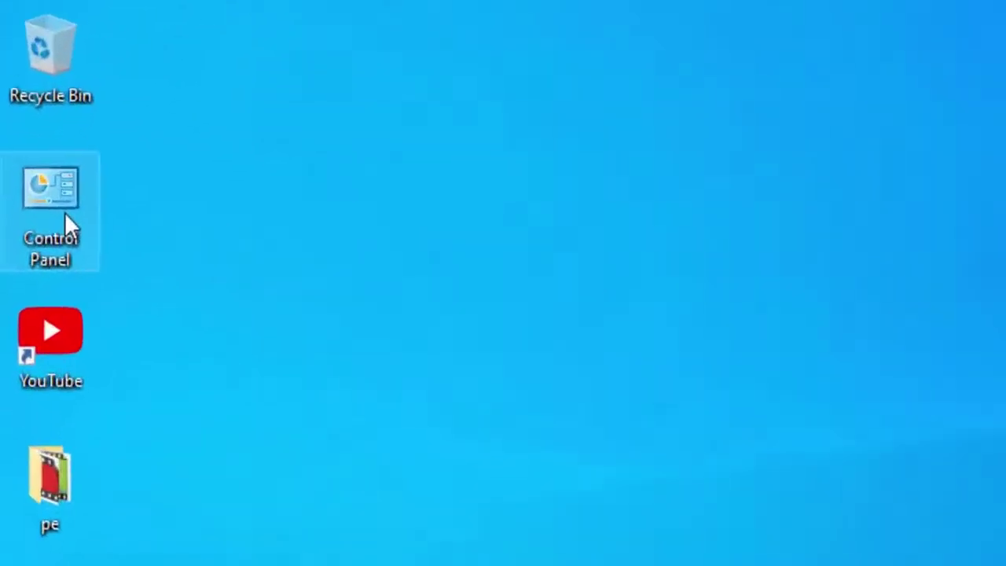
Go from Control Panel through Network and Sharing Center to the adapter settings list.
{"action": "double_click", "coordinate": [57, 189]}
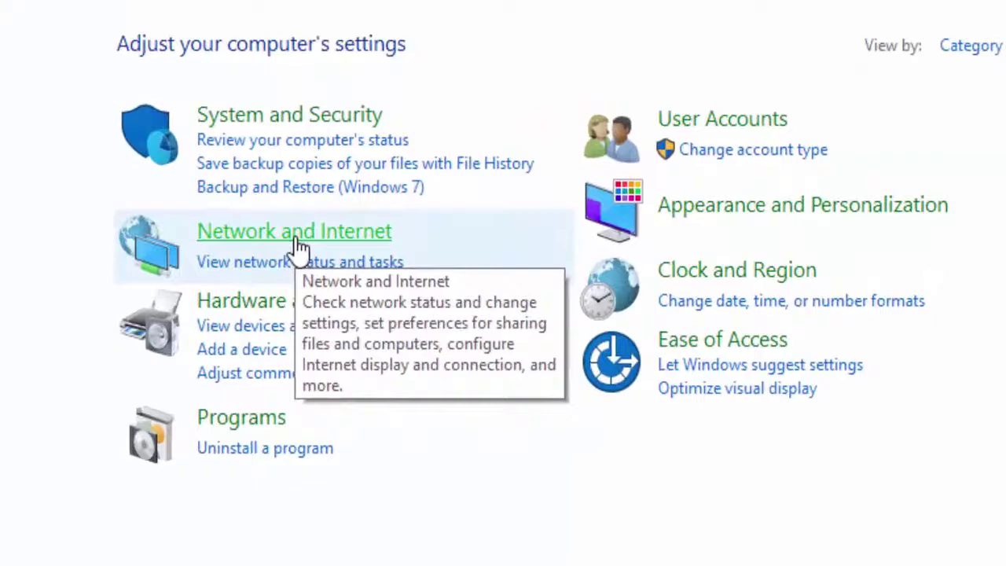
{"action": "left_click", "coordinate": [304, 240]}
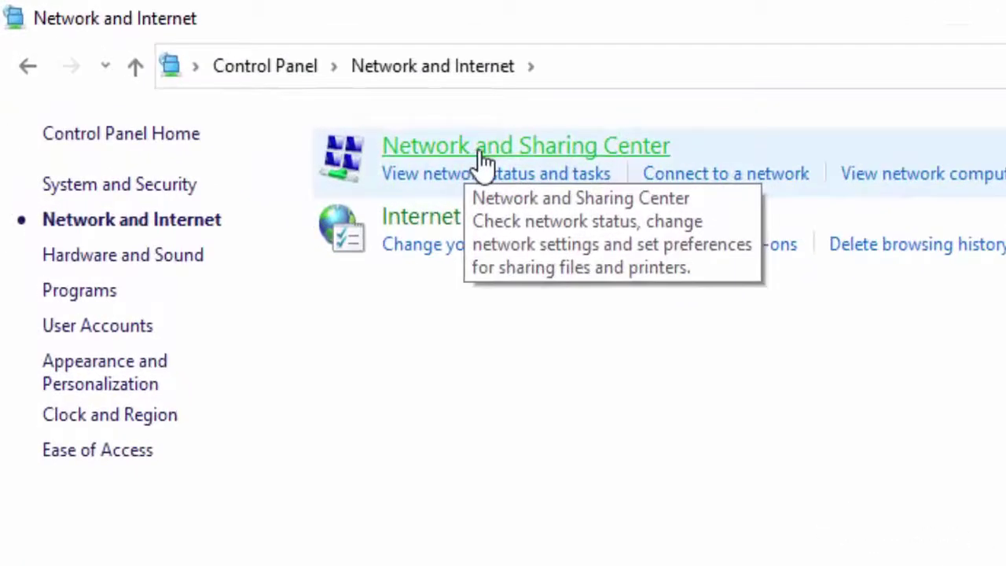
{"action": "left_click", "coordinate": [485, 161]}
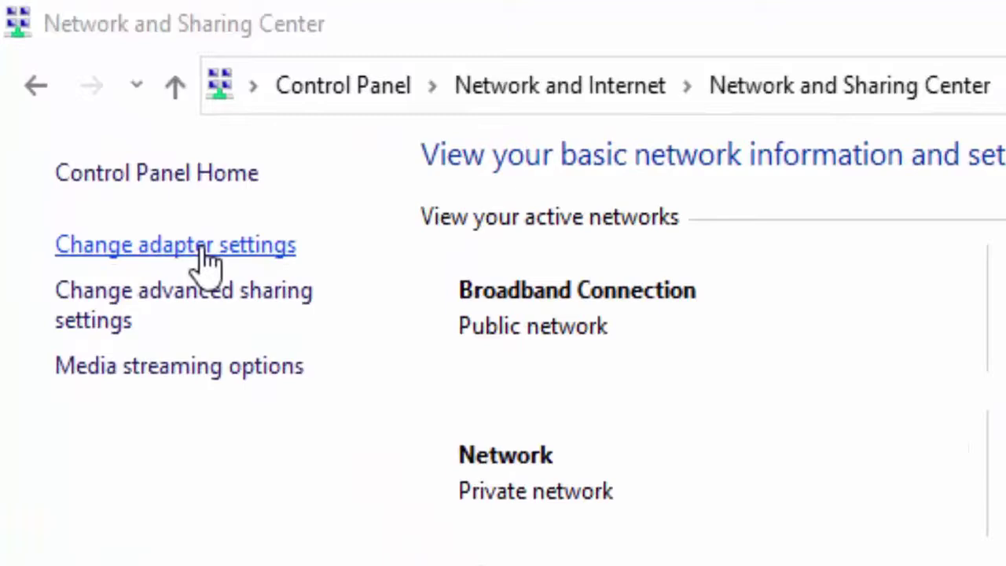
{"action": "left_click", "coordinate": [206, 250]}
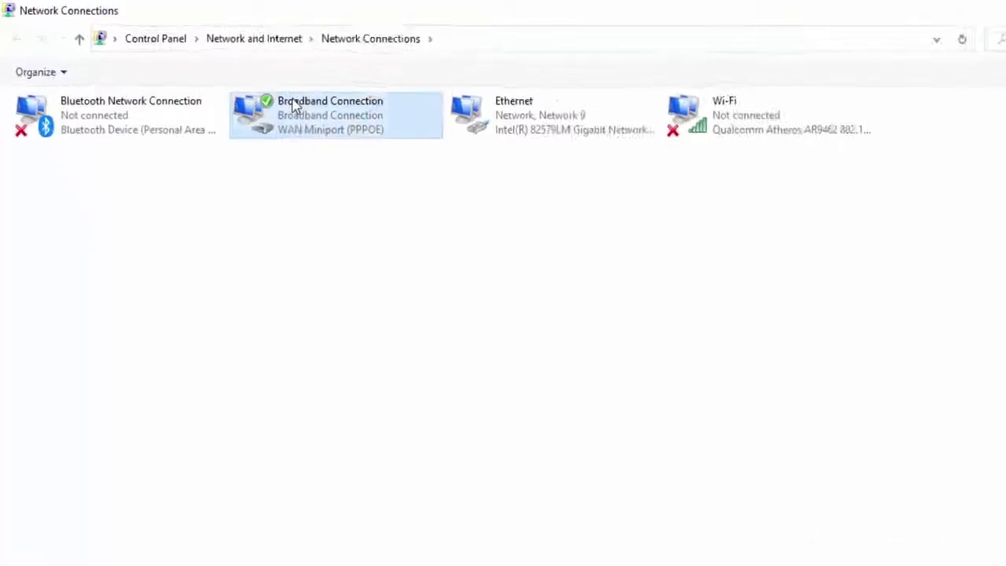
Open the Internet Protocol Version 4 (TCP/IPv4) properties of the Broadband Connection.
{"action": "right_click", "coordinate": [251, 87]}
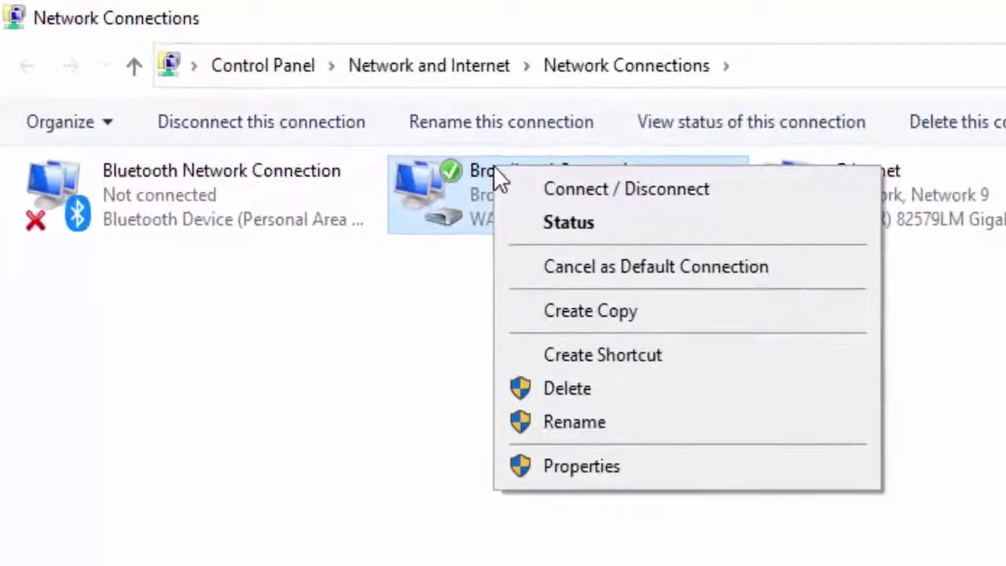
{"action": "left_click", "coordinate": [385, 347]}
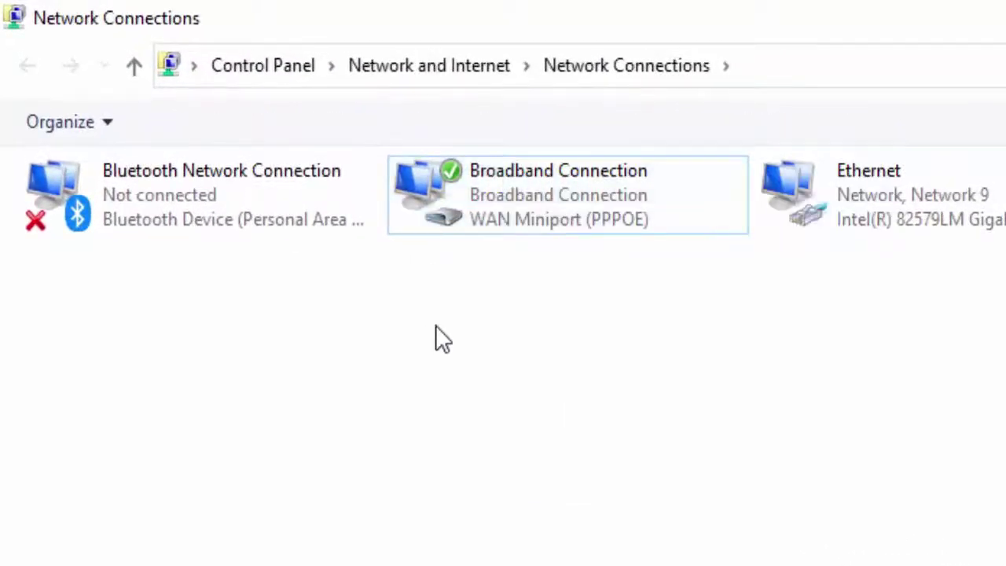
{"action": "right_click", "coordinate": [502, 198]}
{"action": "left_click", "coordinate": [609, 496]}
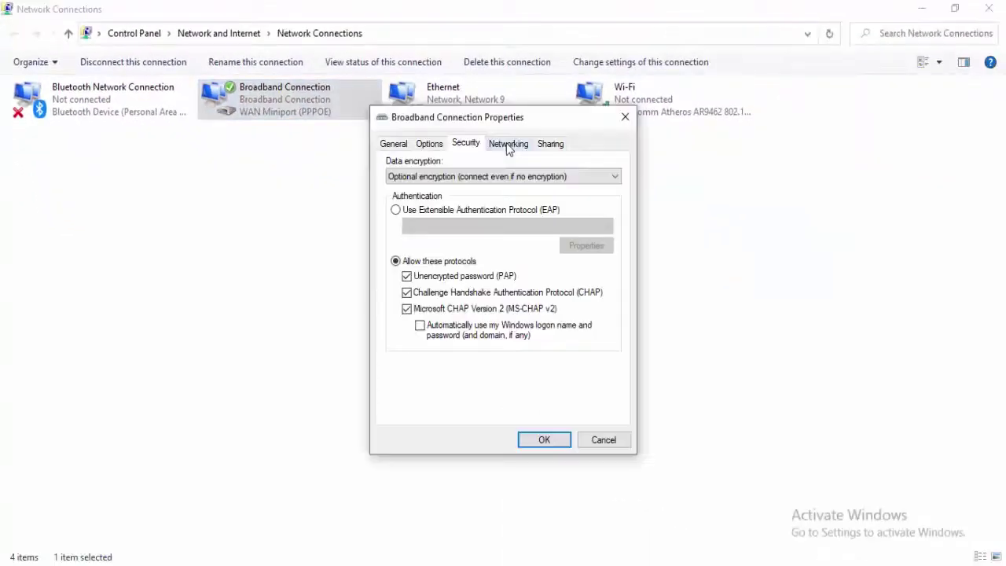
{"action": "left_click", "coordinate": [509, 145]}
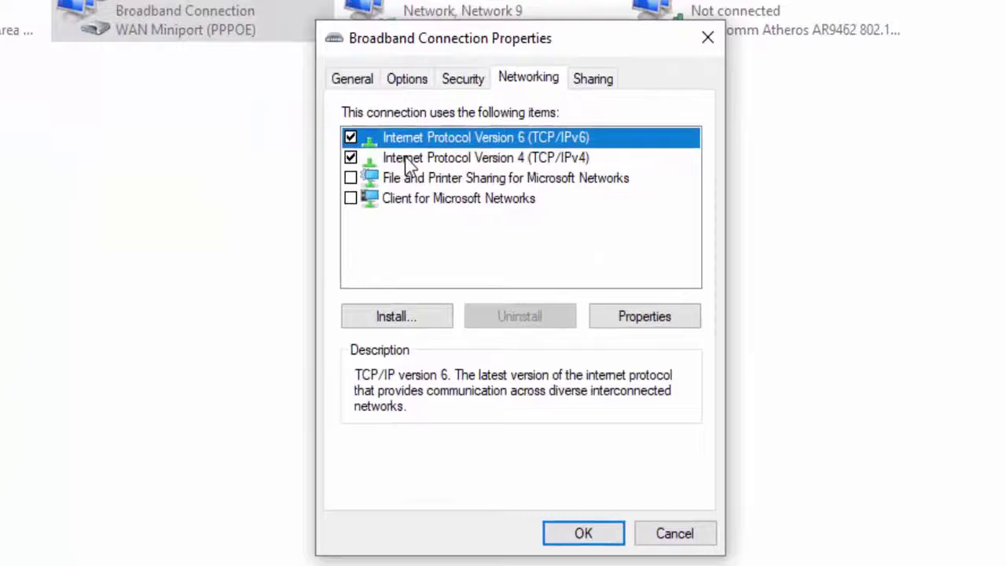
{"action": "left_click", "coordinate": [407, 162]}
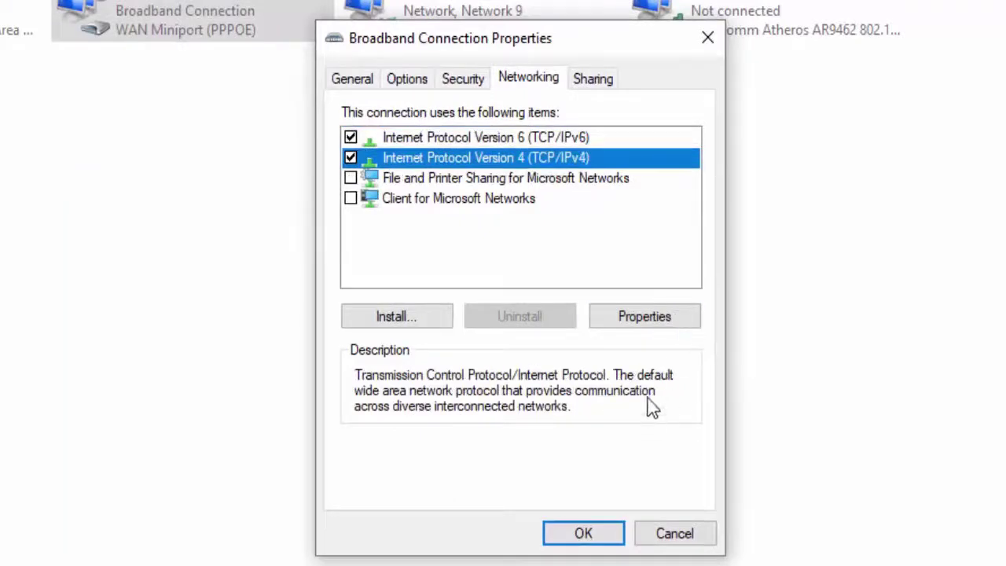
{"action": "left_click", "coordinate": [653, 323]}
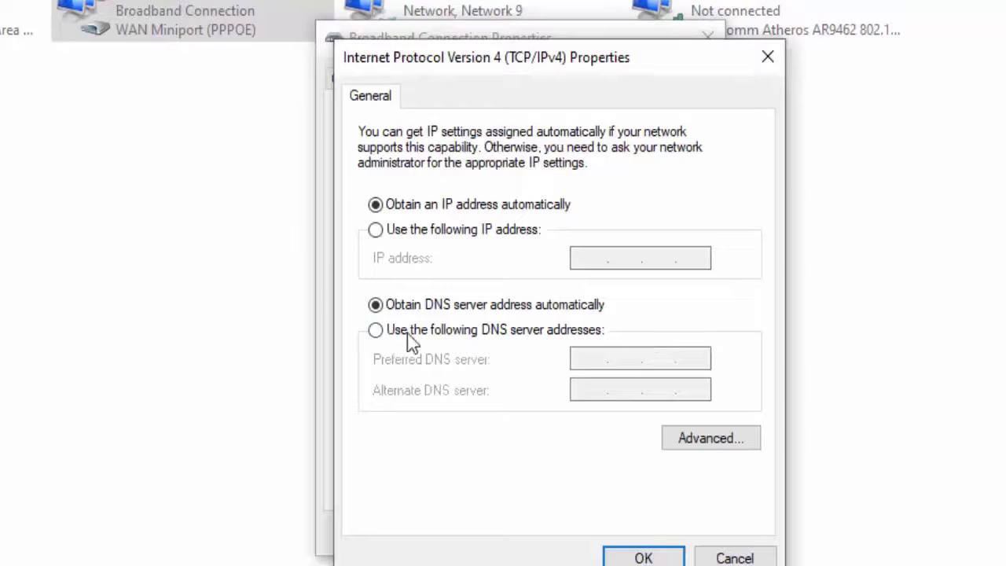
Set the DNS servers manually to 8.8.8.8 preferred and 8.8.4.4 alternate, and confirm.
{"action": "left_click", "coordinate": [496, 345]}
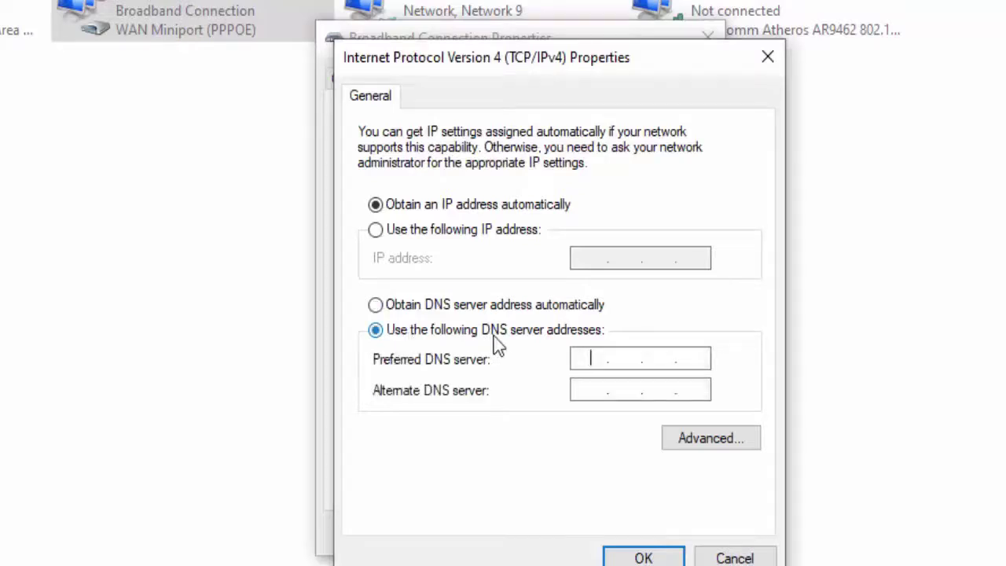
{"action": "left_click", "coordinate": [637, 358]}
{"action": "type", "text": "8.8.8.8"}
{"action": "left_click", "coordinate": [590, 391]}
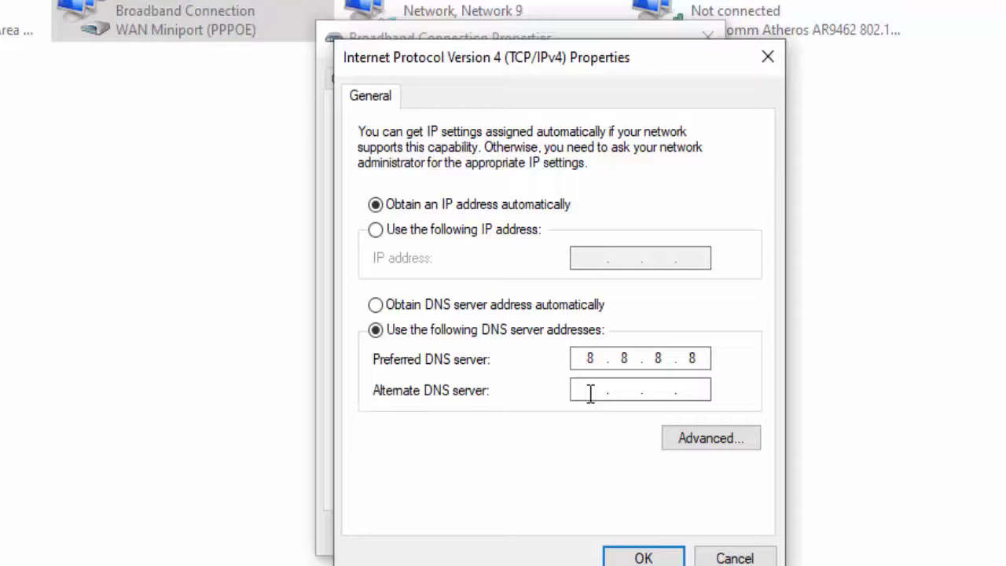
{"action": "left_click", "coordinate": [590, 393]}
{"action": "type", "text": "8.8.4.4"}
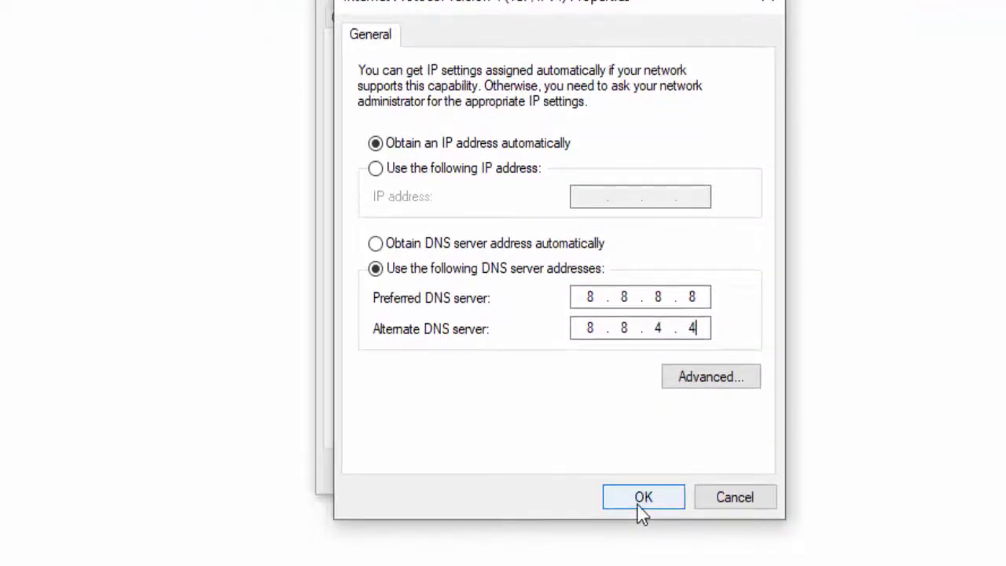
{"action": "left_click", "coordinate": [641, 507]}
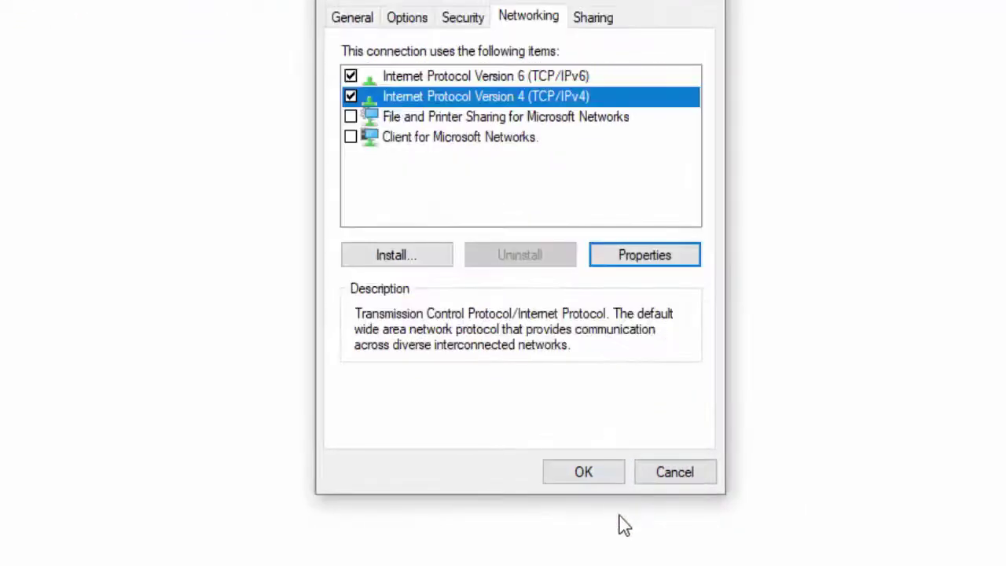
{"action": "left_click", "coordinate": [586, 475]}
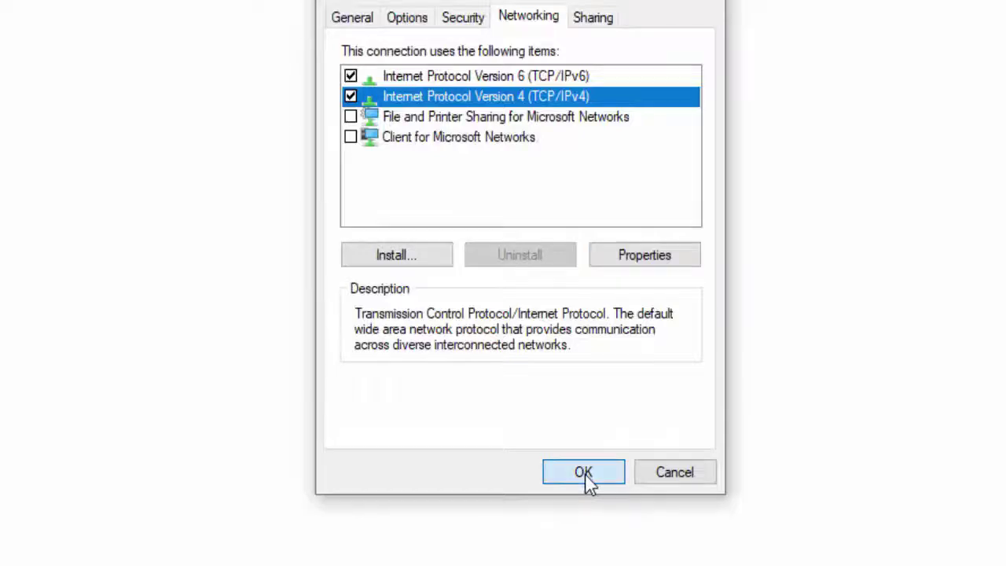
Acknowledge the settings message and close the Network Connections and Network and Sharing Center windows.
{"action": "left_click", "coordinate": [662, 296]}
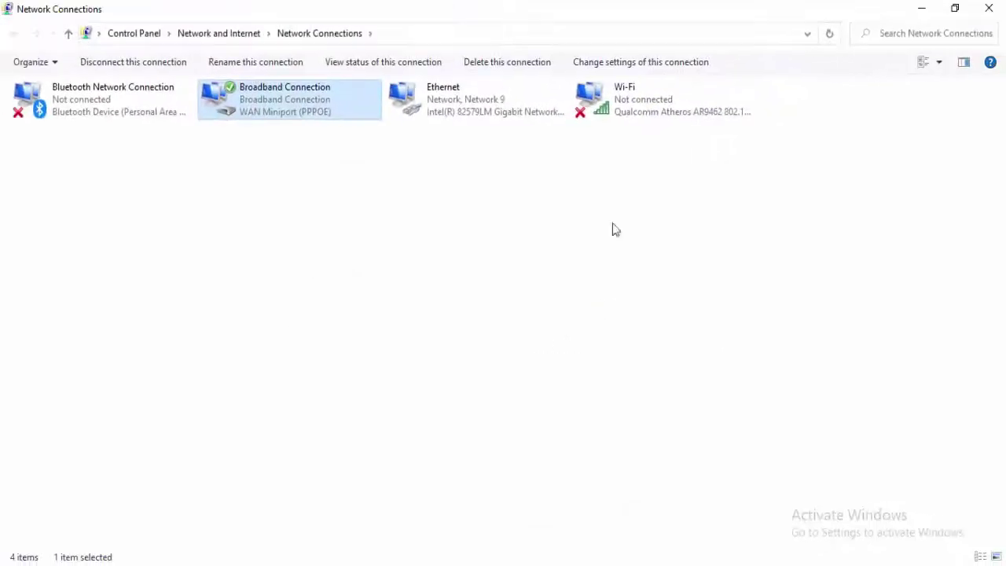
{"action": "left_click", "coordinate": [988, 8]}
{"action": "left_click", "coordinate": [999, 9]}
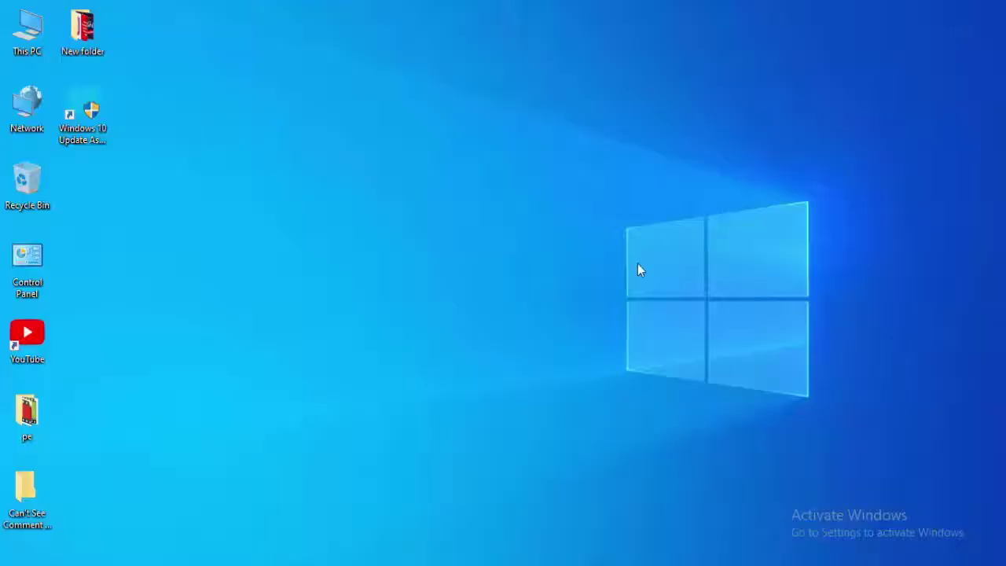